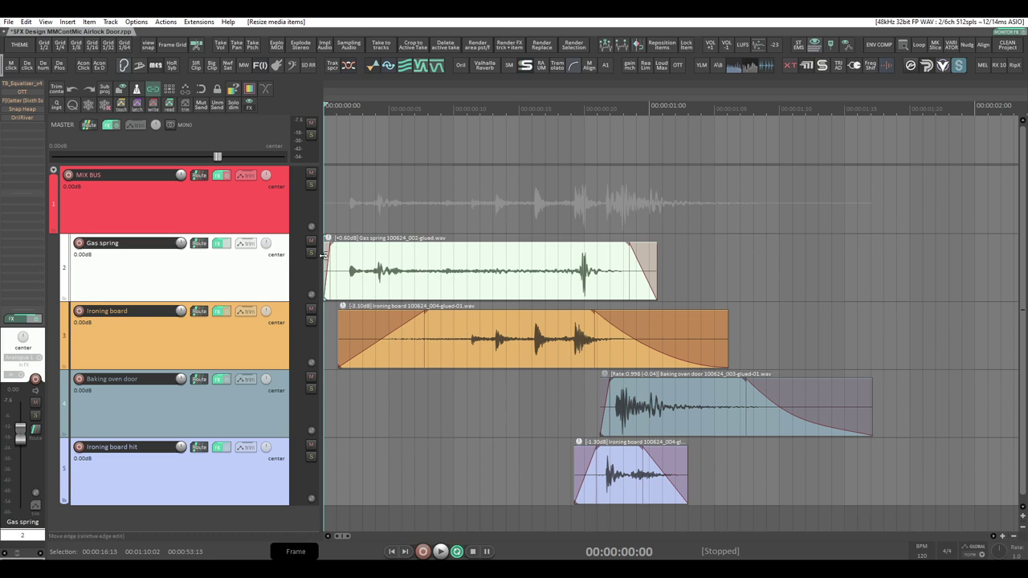
Solo the Gas spring track and play it from the start to hear the raw recording
{"action": "left_click", "coordinate": [310, 253]}
{"action": "key", "text": "space"}
{"action": "key", "text": "space"}
{"action": "key", "text": "space"}
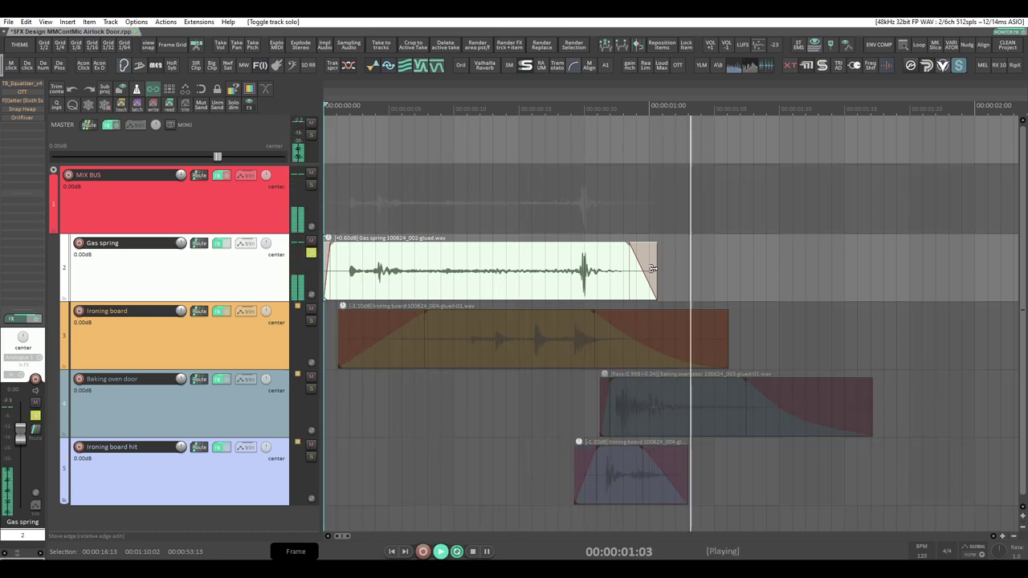
{"action": "key", "text": "space"}
Slow the Gas spring item to a 0.882 playback rate, trim its end to remove the second impact, and audition it
{"action": "left_click_drag", "start_coordinate": [656, 269], "coordinate": [618, 275]}
{"action": "key", "text": "space"}
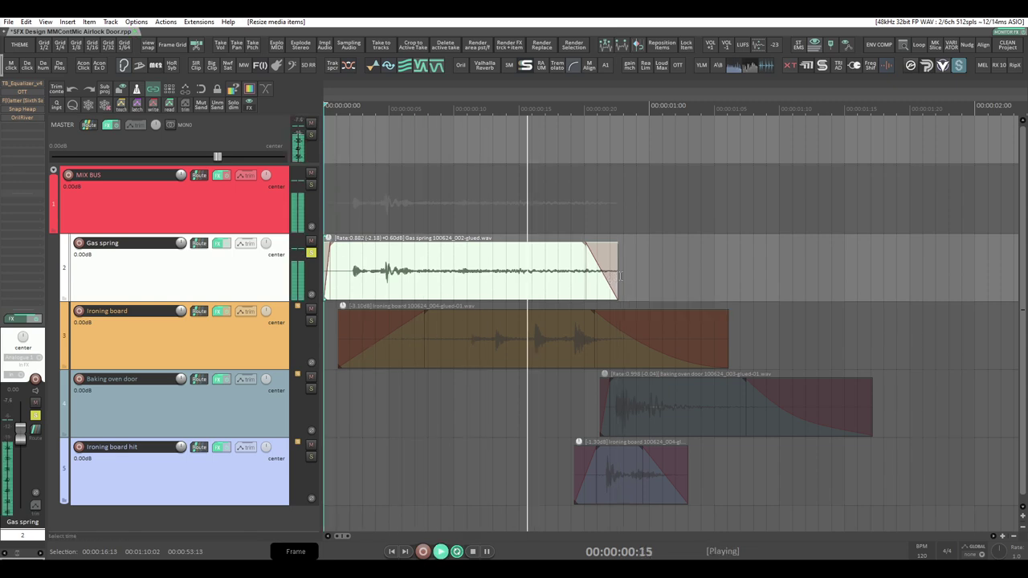
{"action": "key", "text": "space"}
{"action": "key", "text": "space"}
{"action": "key", "text": "space"}
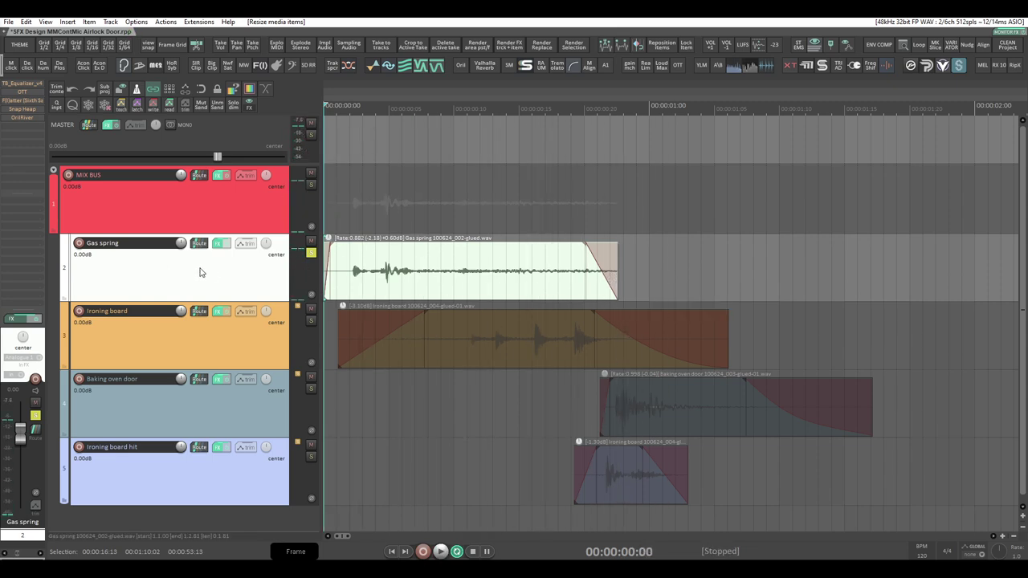
Open the Gas spring track's effects chain, enable TB_Equalizer_v4 and audition the result
{"action": "key", "text": "f"}
{"action": "left_click", "coordinate": [144, 90]}
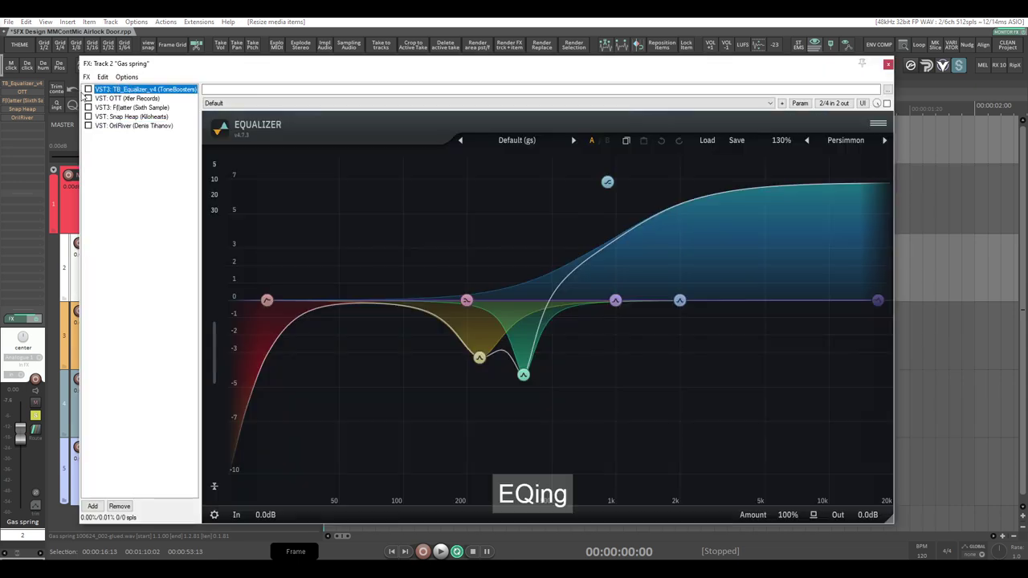
{"action": "key", "text": "space"}
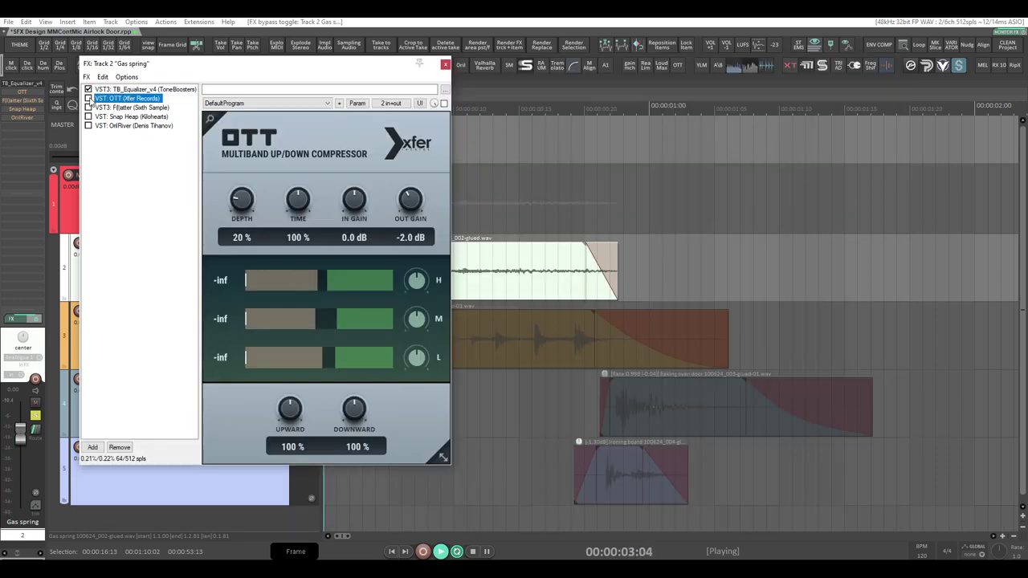
Enable the OTT multiband compressor on the Gas spring track and play the sound through it
{"action": "left_click", "coordinate": [88, 98]}
{"action": "key", "text": "space"}
{"action": "key", "text": "space"}
Enable F(l)atter on the Gas spring track and audition the saturation
{"action": "left_click", "coordinate": [112, 107]}
{"action": "left_click", "coordinate": [88, 107]}
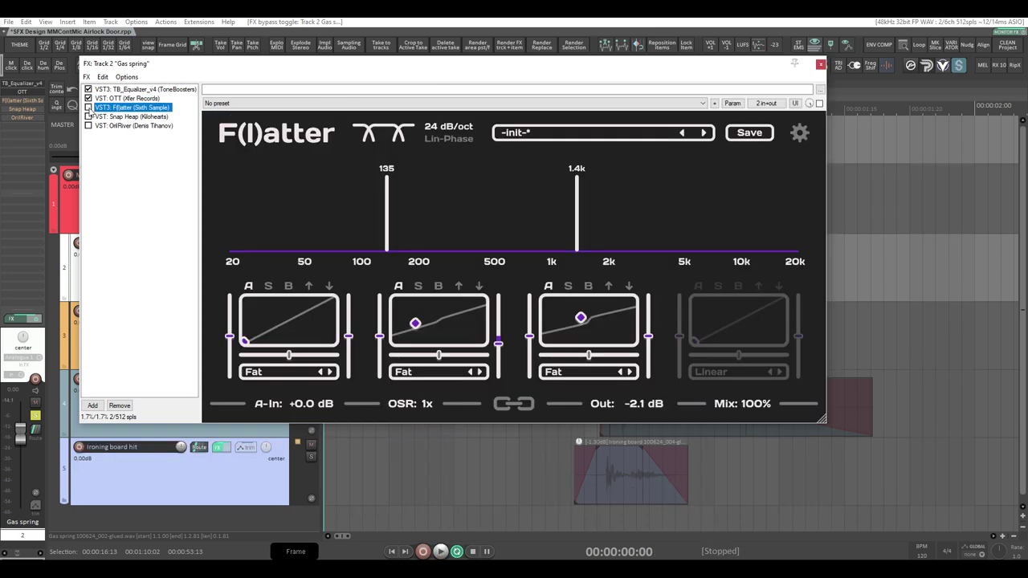
{"action": "key", "text": "space"}
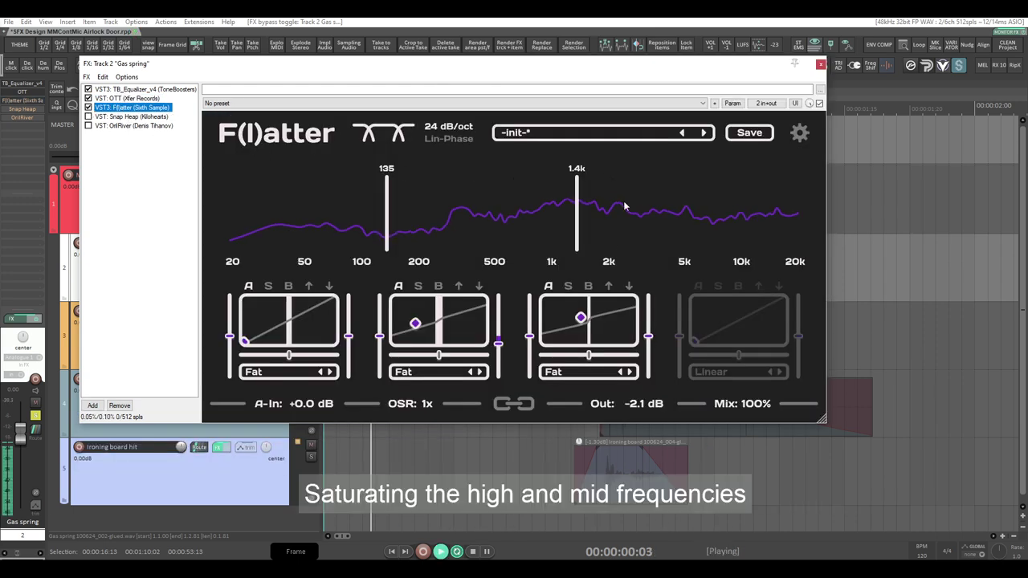
Solo the high band above 1.4k in F(l)atter and the band between 135 and 1.4k in turn, listening to each
{"action": "left_click", "coordinate": [567, 287]}
{"action": "key", "text": "space"}
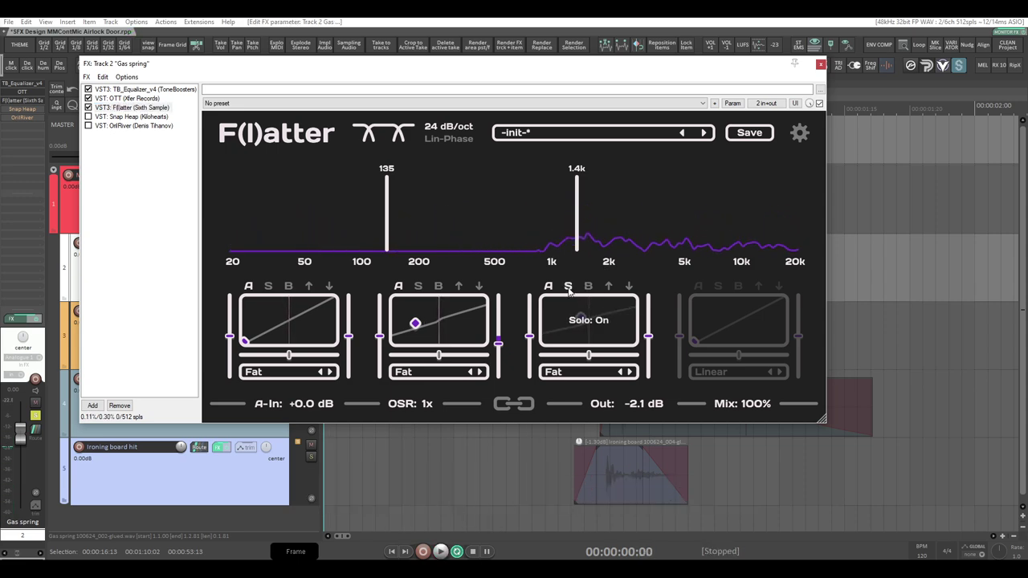
{"action": "left_click", "coordinate": [418, 287]}
{"action": "key", "text": "space"}
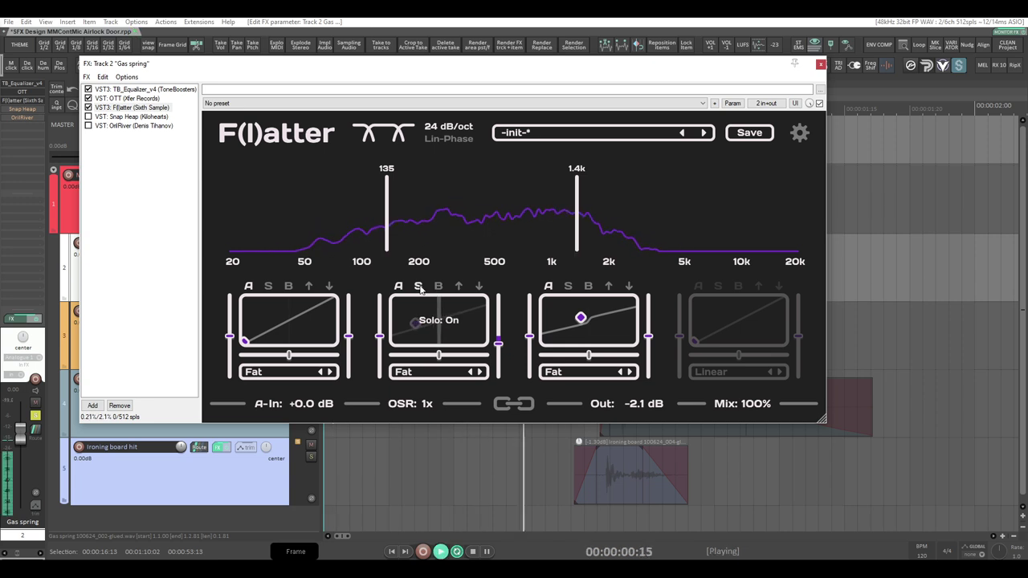
Enable Snap Heap on the Gas spring track and audition its flanger driven by the Audio Follower
{"action": "key", "text": "space"}
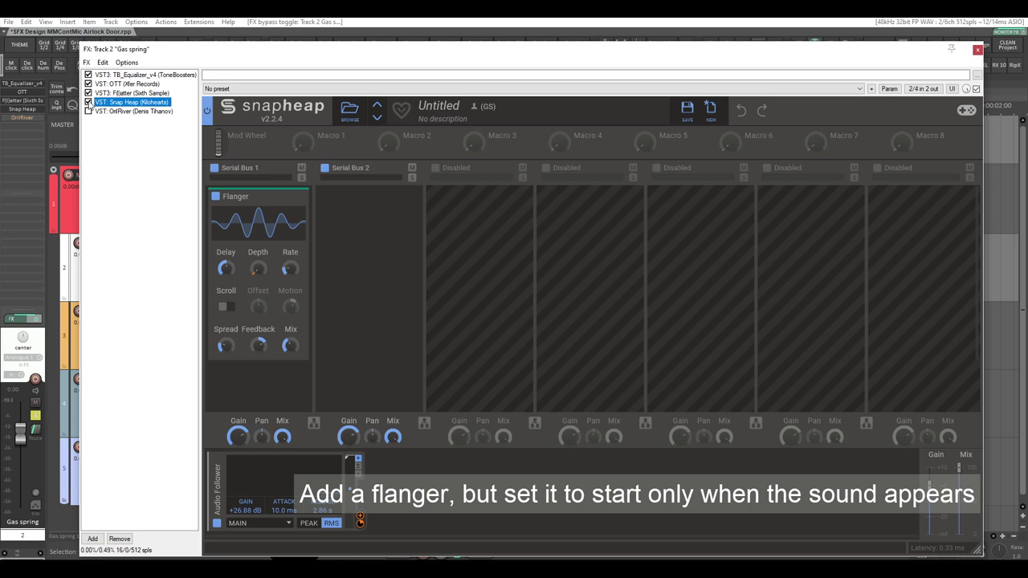
{"action": "key", "text": "space"}
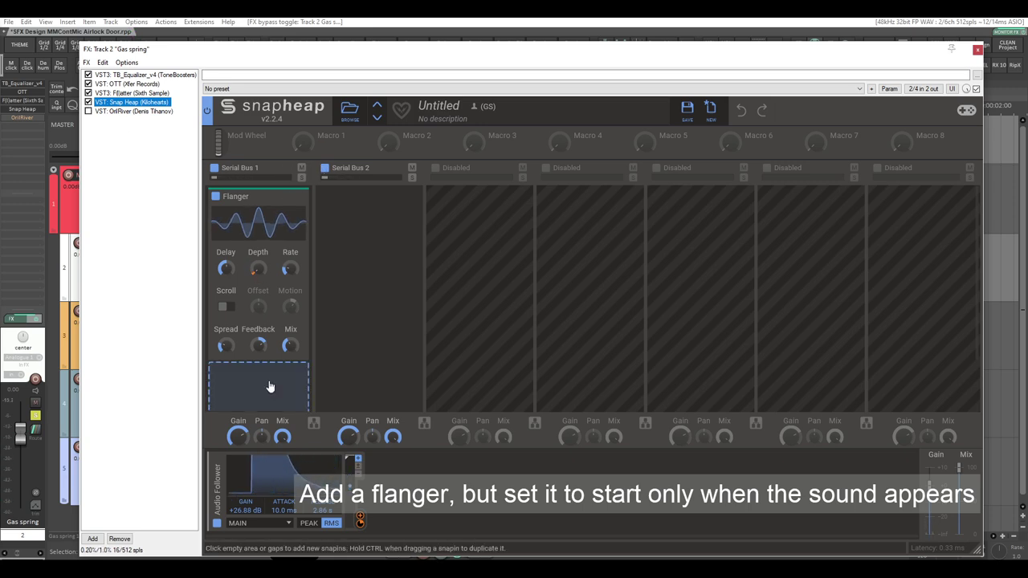
{"action": "left_click", "coordinate": [226, 347]}
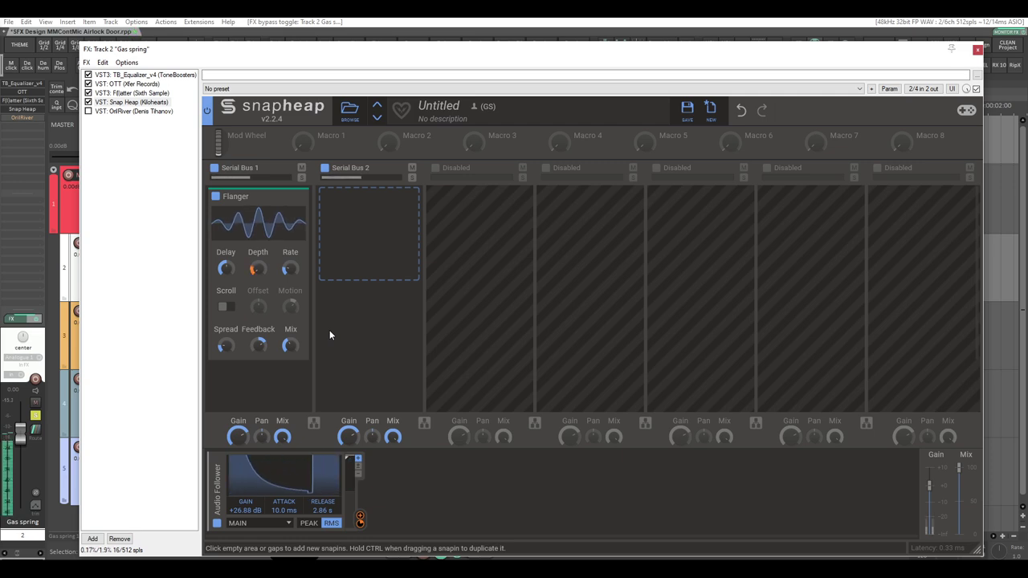
Enable the OrilRiver reverb on the Gas spring track, audition it, and close the effects chain
{"action": "left_click", "coordinate": [118, 112]}
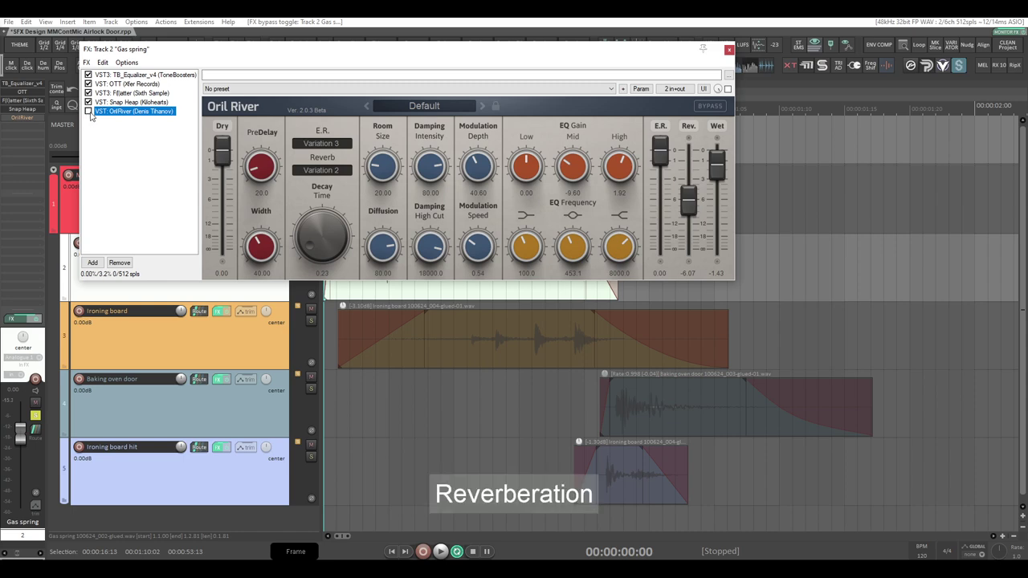
{"action": "key", "text": "space"}
{"action": "key", "text": "space"}
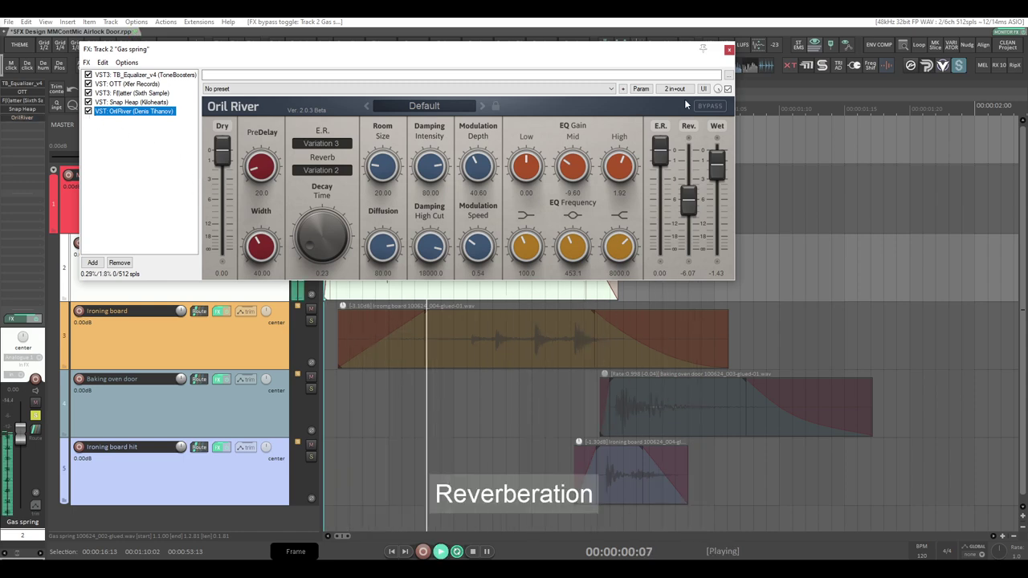
{"action": "left_click", "coordinate": [728, 50]}
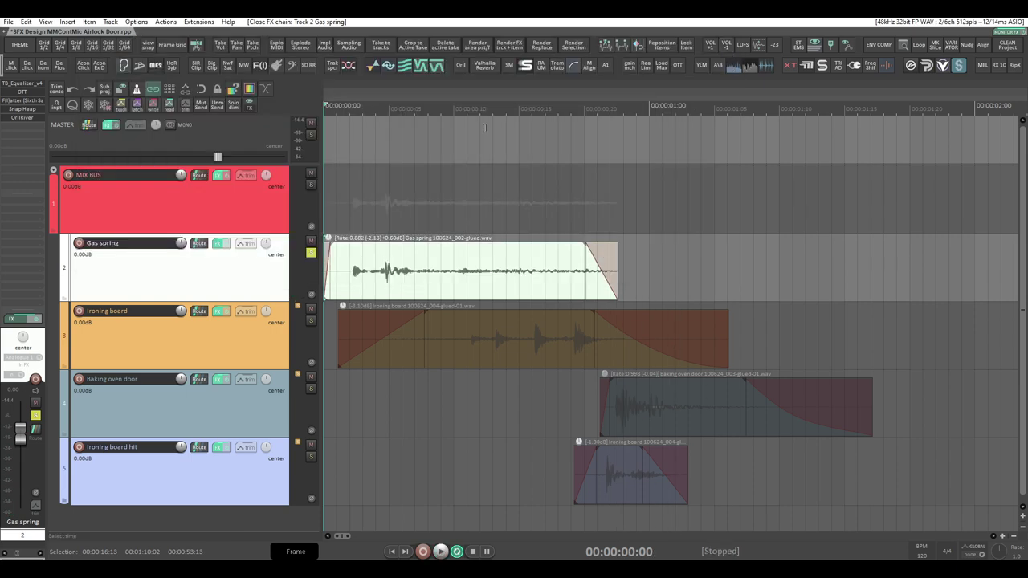
Unsolo the Gas spring track, solo the Ironing board track and play its unprocessed sound
{"action": "left_click", "coordinate": [312, 254]}
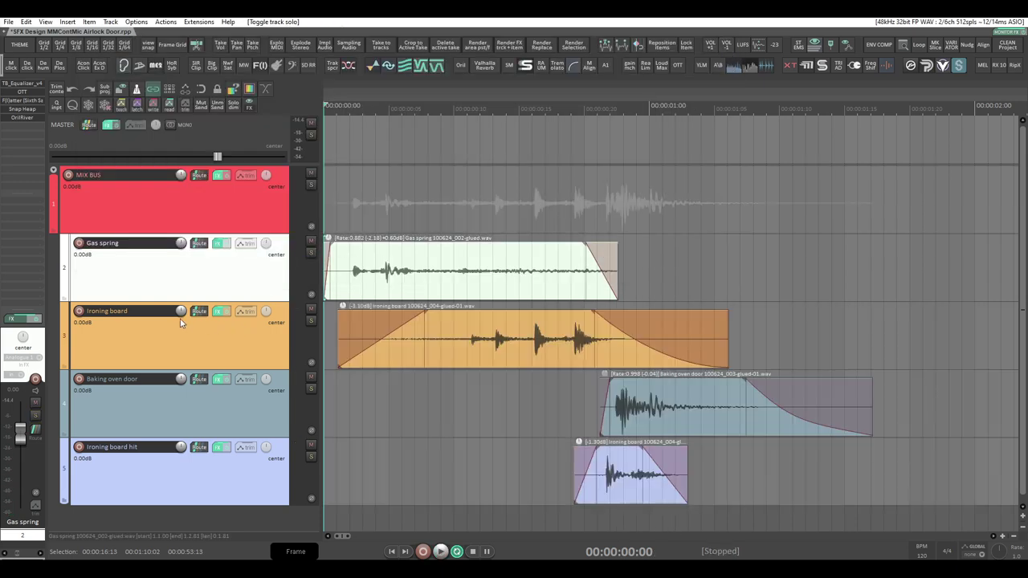
{"action": "double_click", "coordinate": [137, 311]}
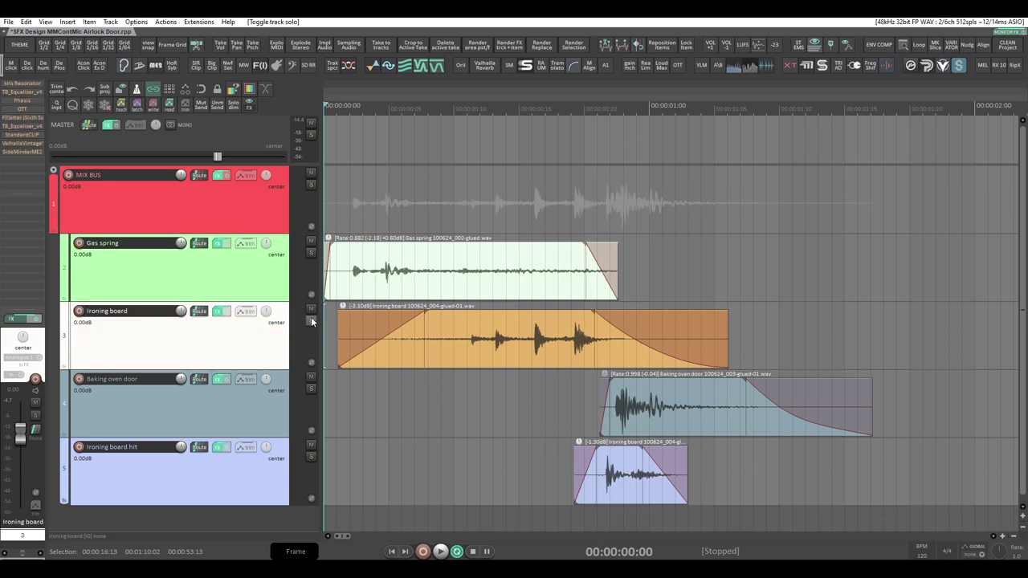
{"action": "left_click", "coordinate": [311, 321]}
{"action": "key", "text": "space"}
{"action": "key", "text": "space"}
{"action": "key", "text": "space"}
{"action": "key", "text": "space"}
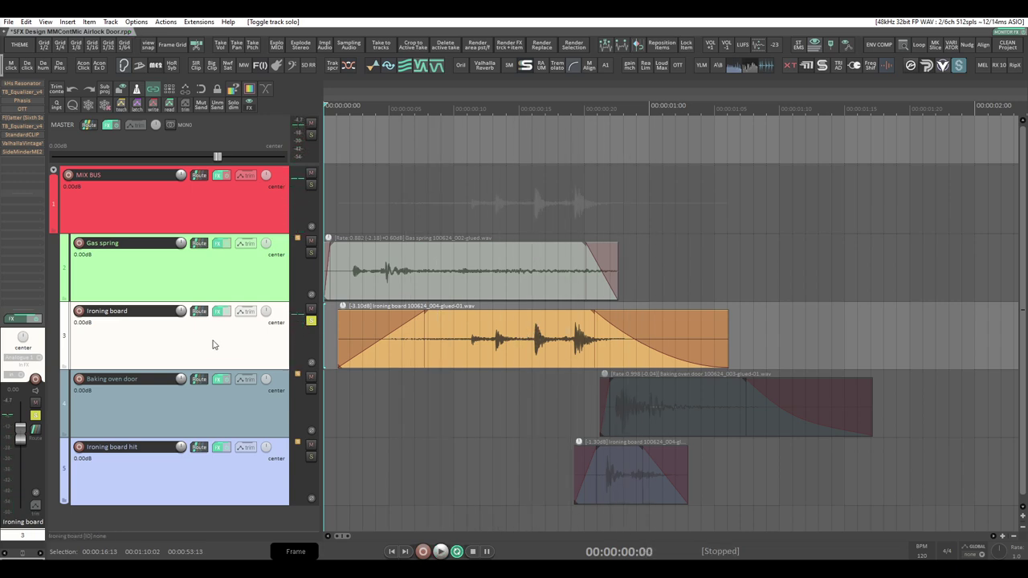
Enable kHs Resonator in the Ironing board track's effects chain and adjust its Mix while listening, raising it and easing it back slightly
{"action": "key", "text": "f"}
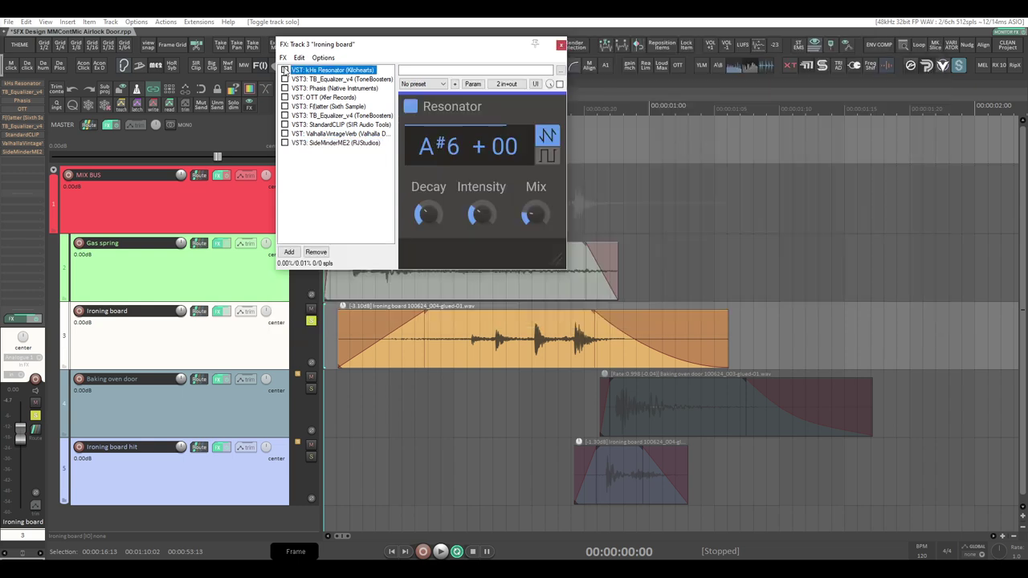
{"action": "key", "text": "space"}
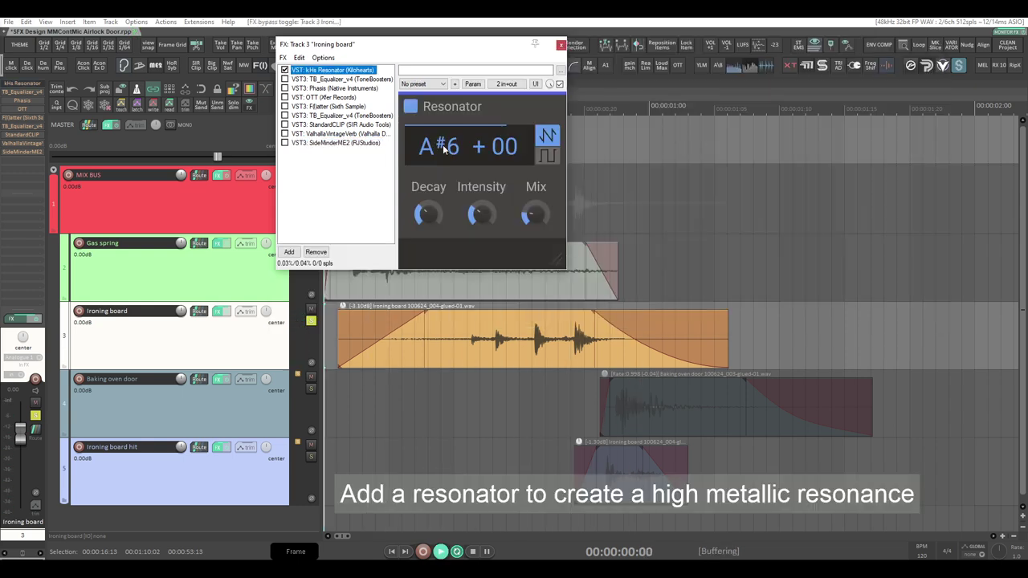
{"action": "left_click_drag", "start_coordinate": [535, 214], "coordinate": [542, 210]}
{"action": "key", "text": "space"}
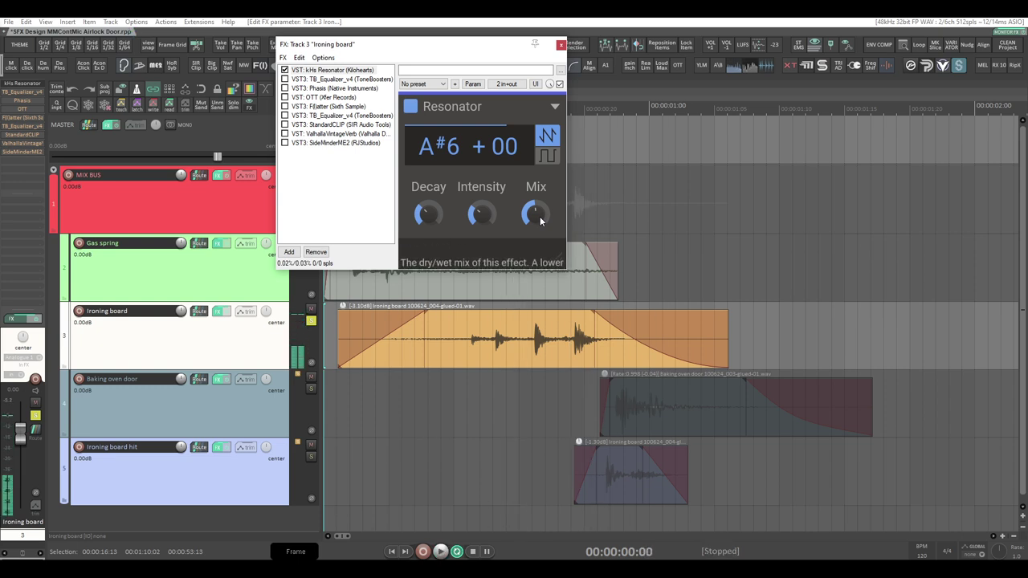
{"action": "left_click_drag", "start_coordinate": [535, 214], "coordinate": [535, 221]}
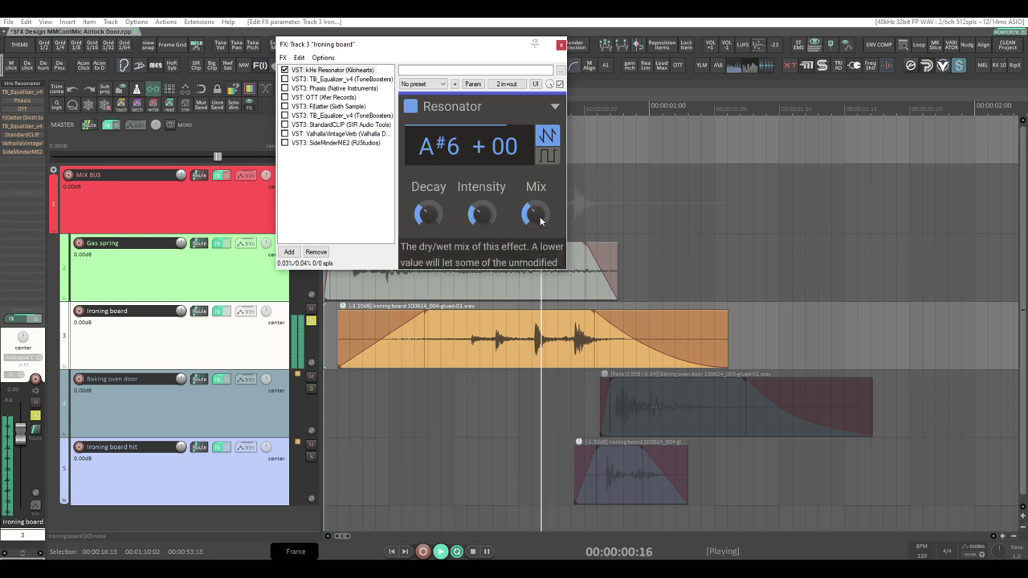
{"action": "key", "text": "space"}
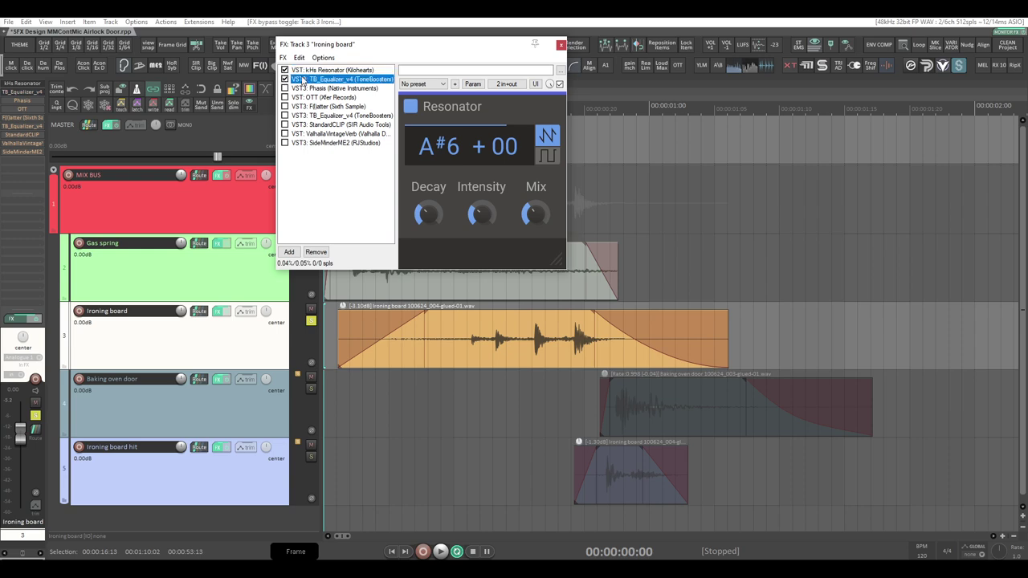
Enable the first TB_Equalizer_v4 on the Ironing board track and audition its low cut
{"action": "left_click", "coordinate": [303, 81]}
{"action": "key", "text": "space"}
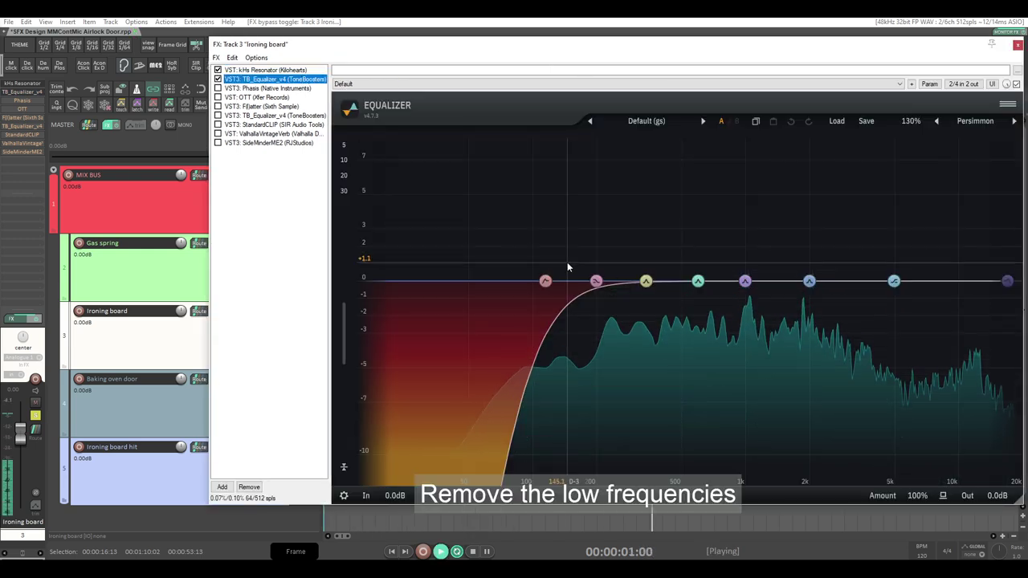
{"action": "key", "text": "space"}
Enable the Phasis phaser on the Ironing board track, audition its mix at 100 %, and lower the mix to 32.5 %
{"action": "left_click", "coordinate": [253, 89]}
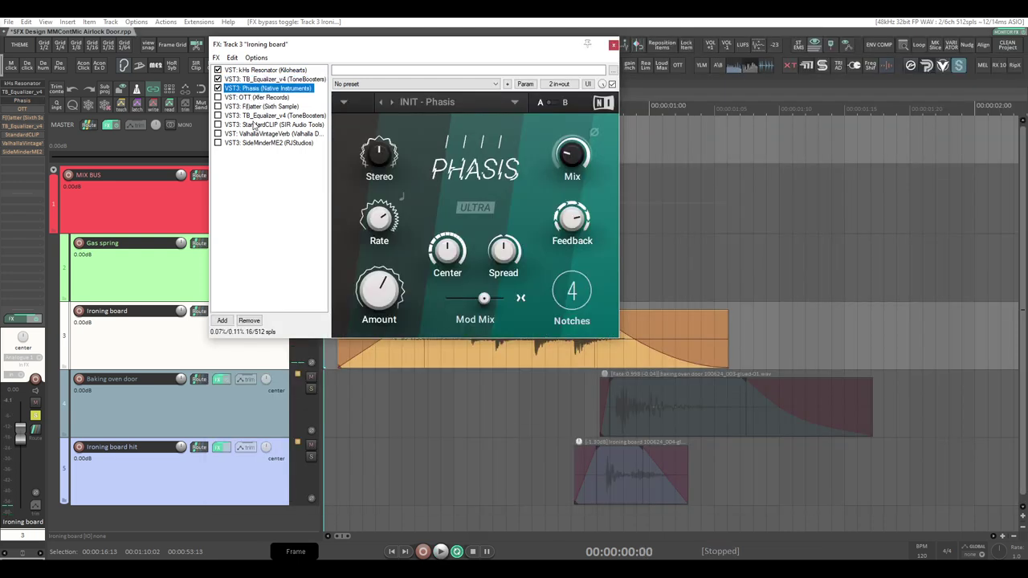
{"action": "key", "text": "space"}
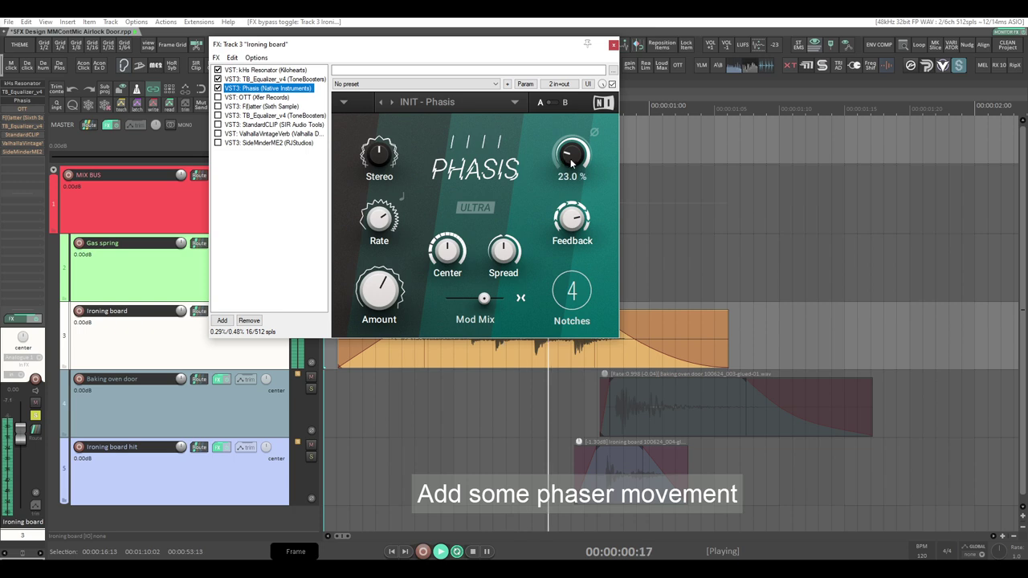
{"action": "left_click_drag", "start_coordinate": [573, 160], "coordinate": [573, 96]}
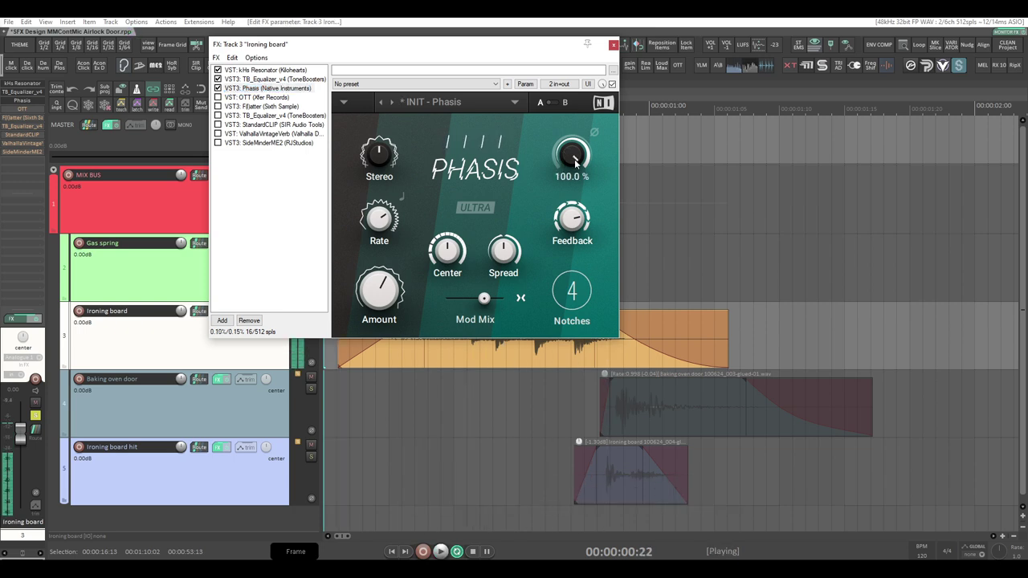
{"action": "key", "text": "space"}
{"action": "left_click_drag", "start_coordinate": [575, 163], "coordinate": [575, 190]}
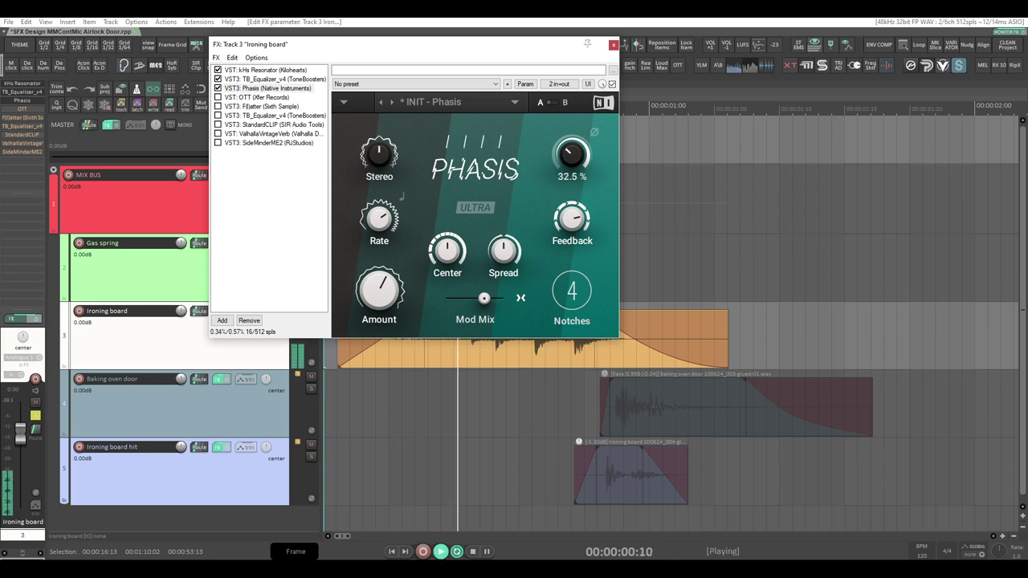
{"action": "key", "text": "space"}
Enable OTT on the Ironing board track and audition the compression
{"action": "left_click", "coordinate": [241, 106]}
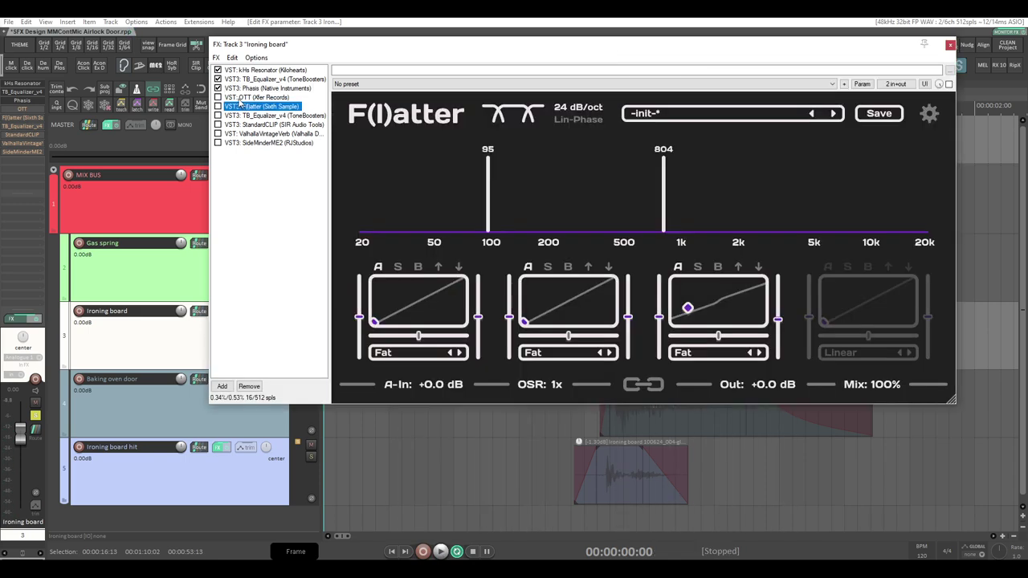
{"action": "left_click", "coordinate": [233, 97]}
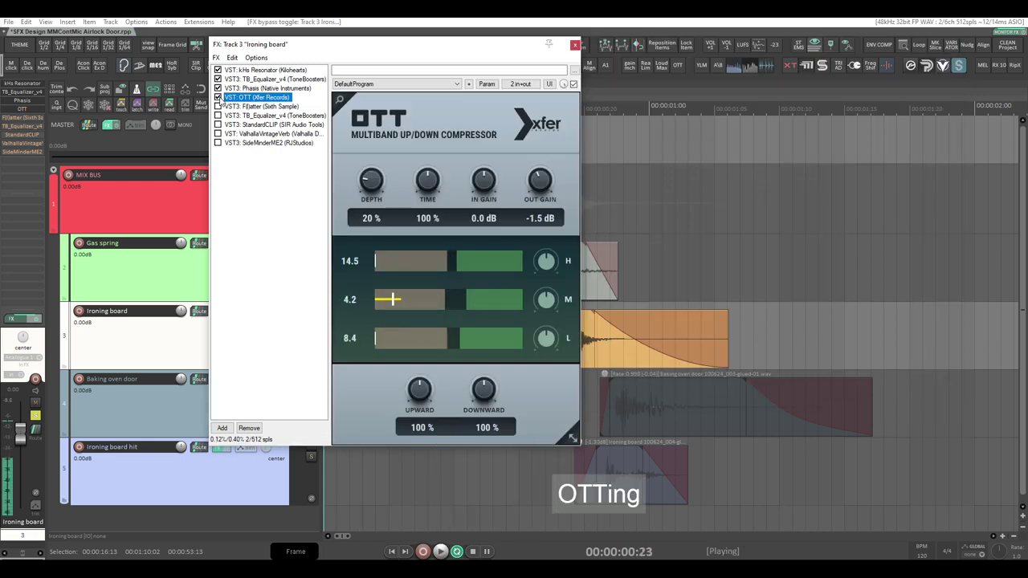
{"action": "key", "text": "space"}
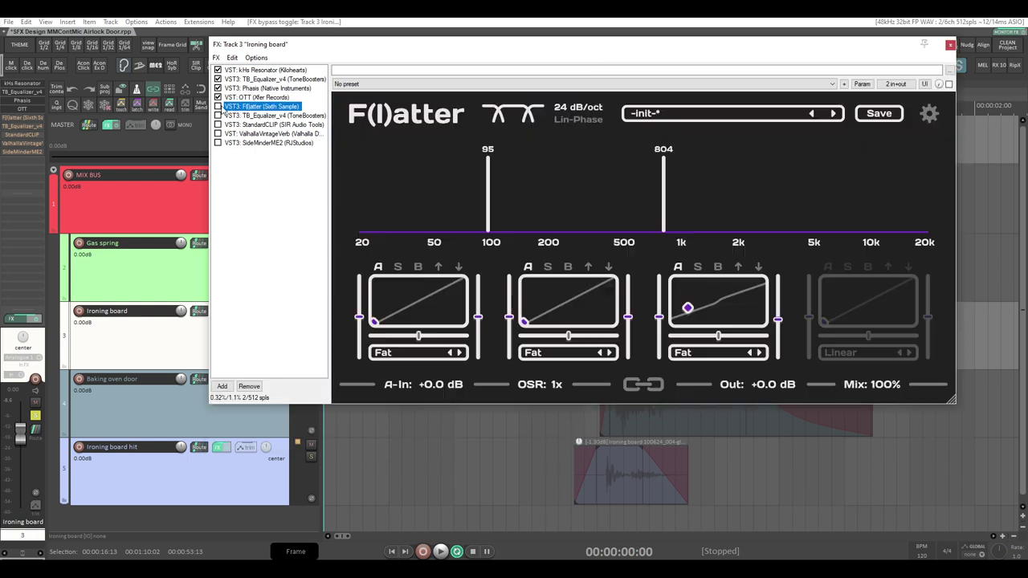
Enable F(l)atter on the Ironing board track and solo its band above 804 to hear the saturated highs
{"action": "left_click", "coordinate": [218, 106]}
{"action": "key", "text": "space"}
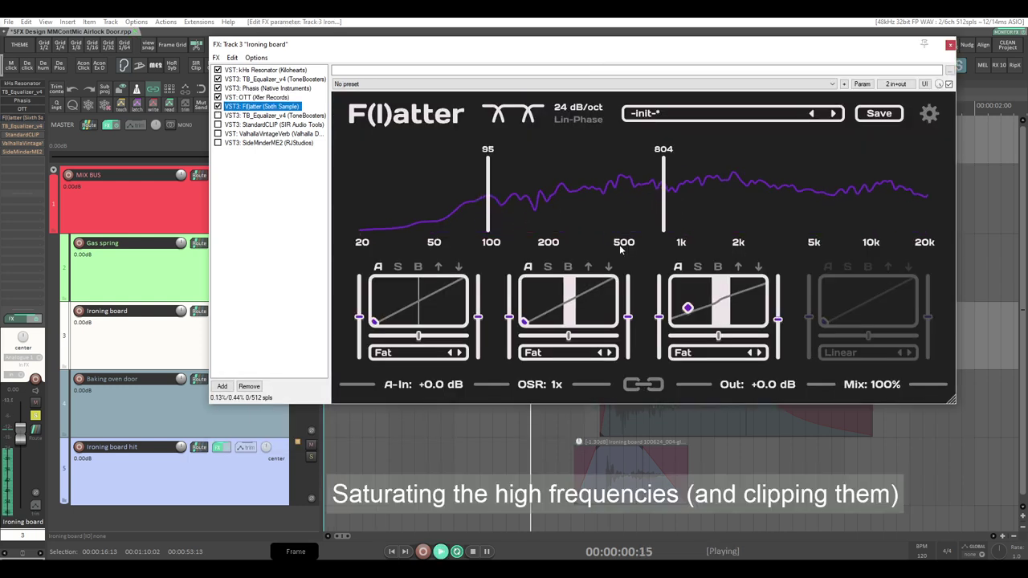
{"action": "left_click", "coordinate": [698, 268]}
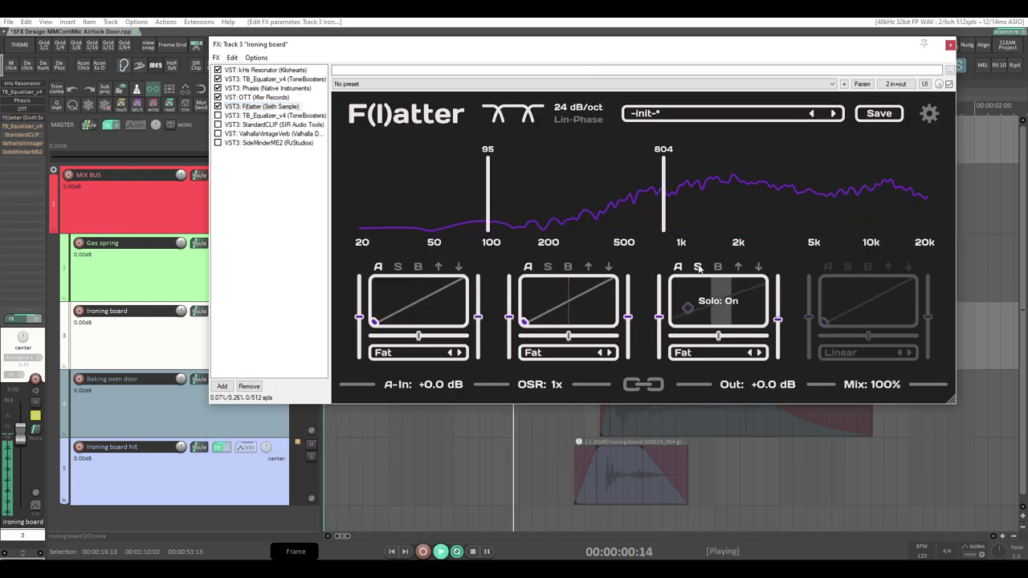
{"action": "key", "text": "space"}
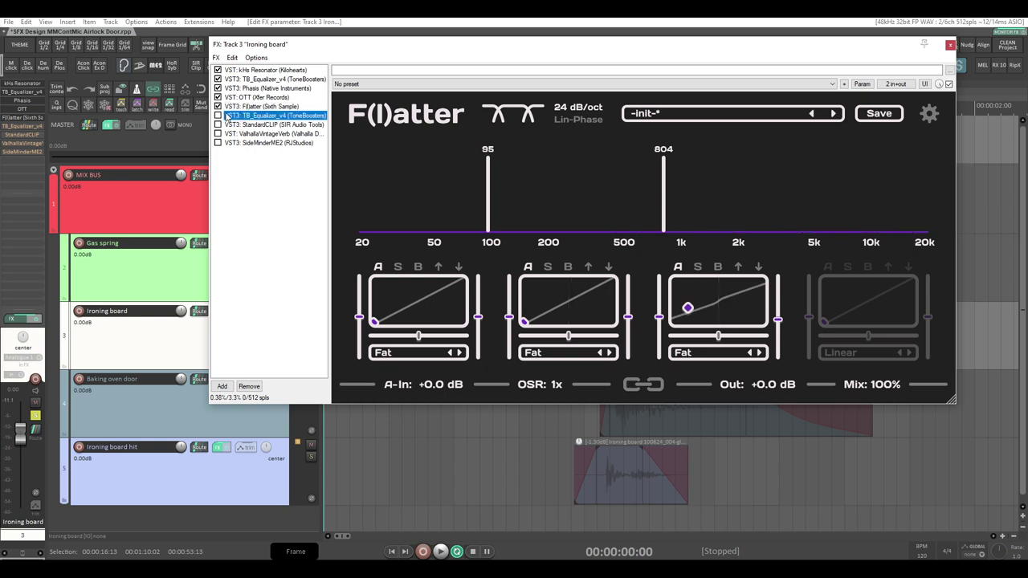
Enable the second TB_Equalizer_v4 on the Ironing board track and audition its cut of the unwanted frequencies
{"action": "left_click", "coordinate": [218, 115]}
{"action": "key", "text": "space"}
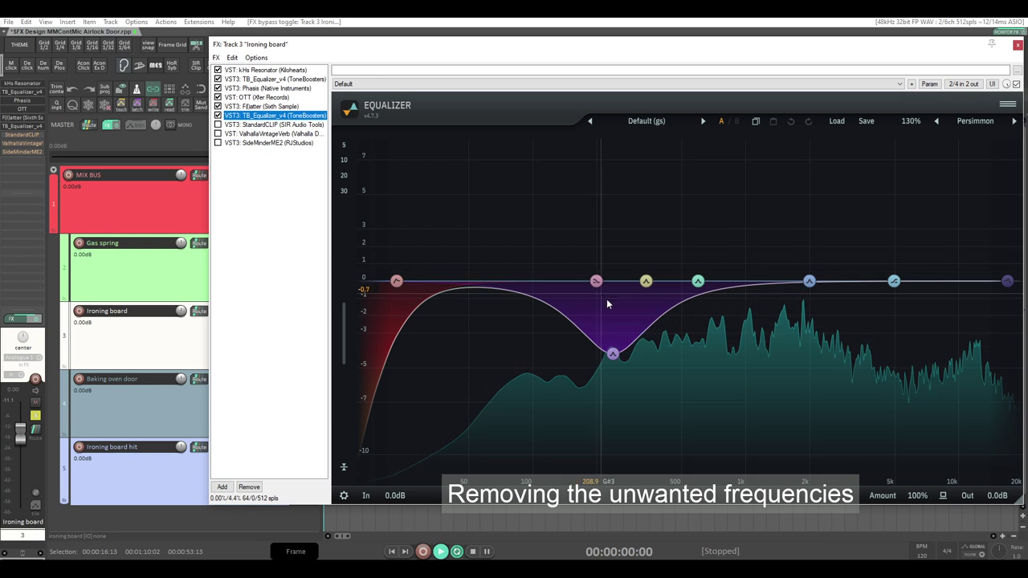
Solo the 238 Hz analog bell cut in the equalizer, and compare the sound with that band bypassed and active
{"action": "left_click", "coordinate": [613, 354]}
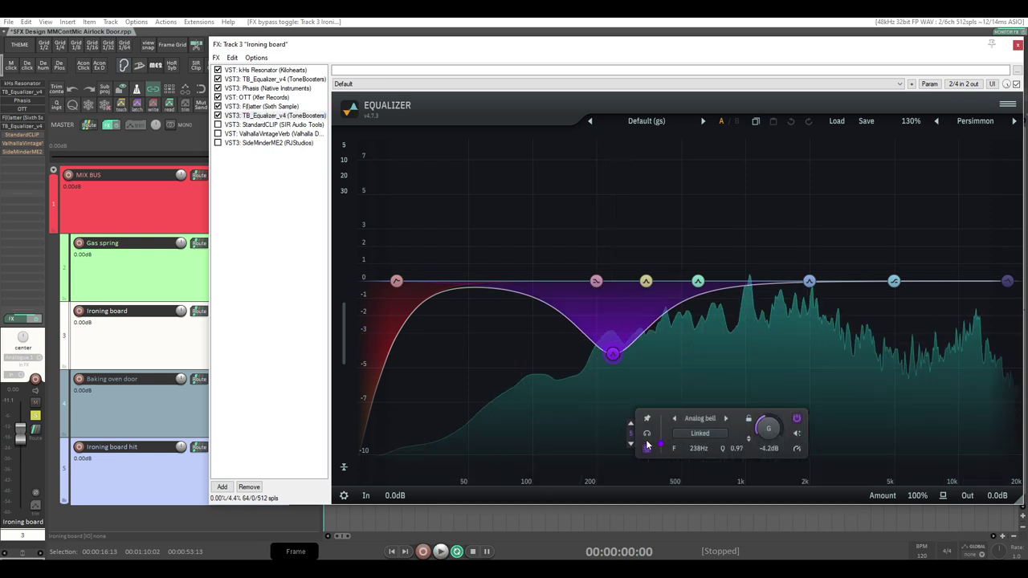
{"action": "left_click", "coordinate": [647, 435]}
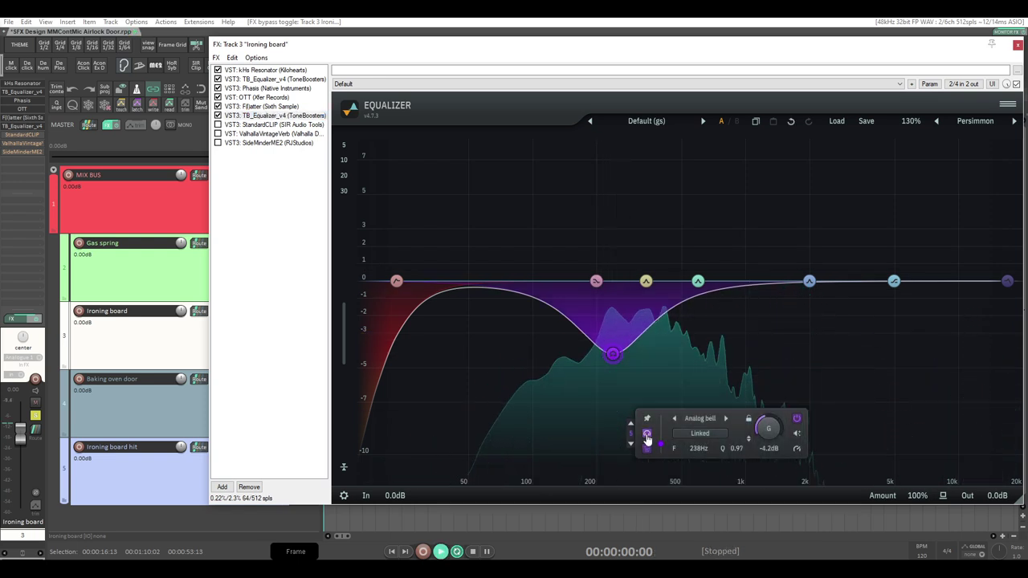
{"action": "left_click", "coordinate": [647, 435]}
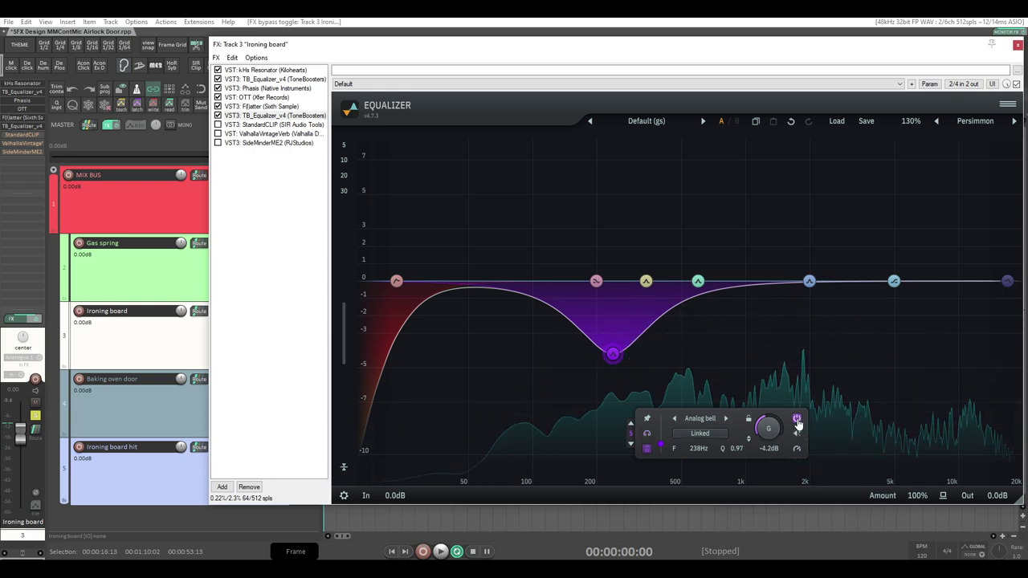
{"action": "left_click", "coordinate": [797, 419]}
{"action": "left_click", "coordinate": [796, 419]}
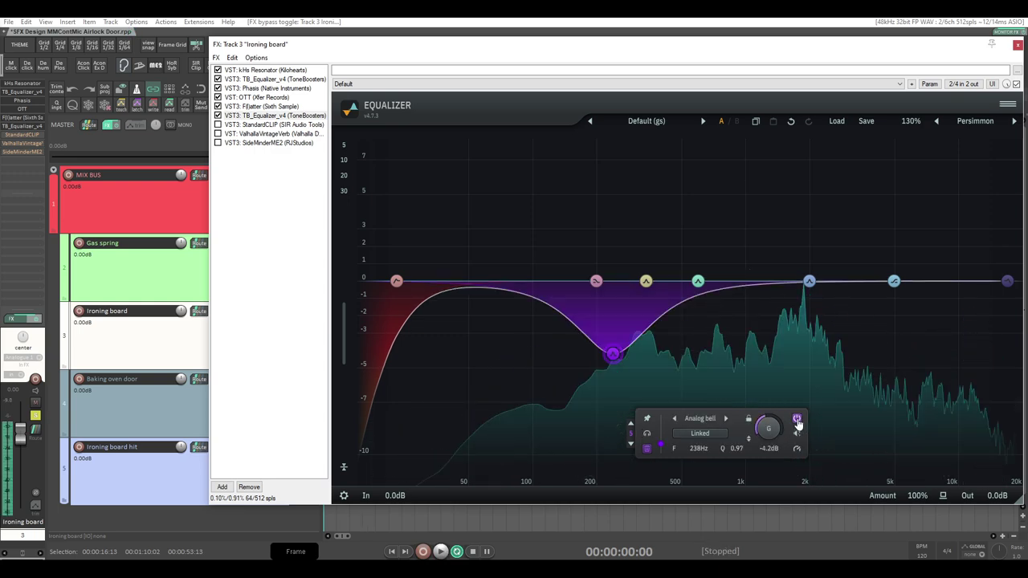
Enable StandardCLIP and ValhallaVintageVerb on the Ironing board track, auditioning the clipping and the reverb in turn
{"action": "left_click", "coordinate": [228, 125]}
{"action": "left_click", "coordinate": [218, 125]}
{"action": "key", "text": "space"}
{"action": "key", "text": "space"}
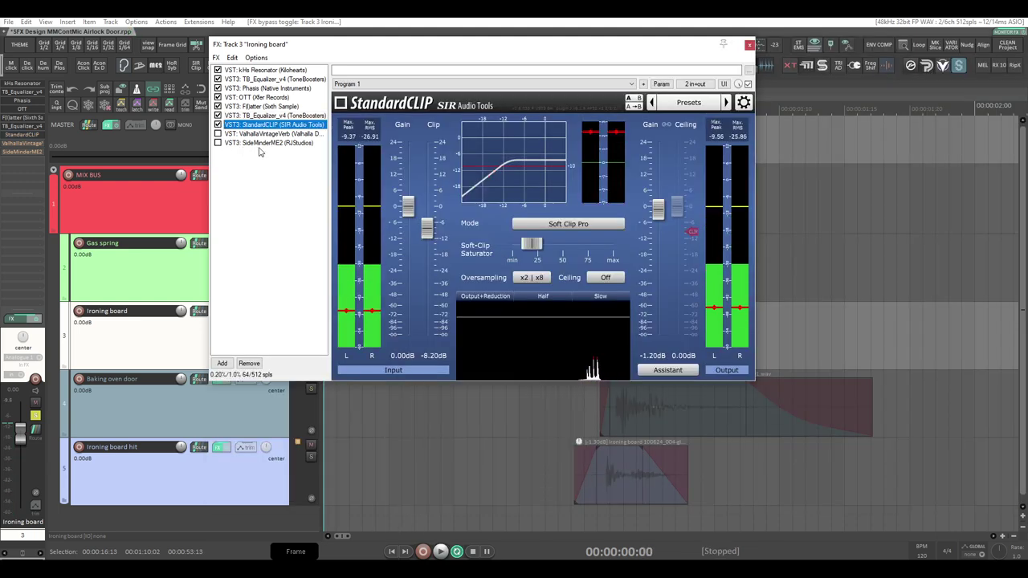
{"action": "left_click", "coordinate": [228, 134]}
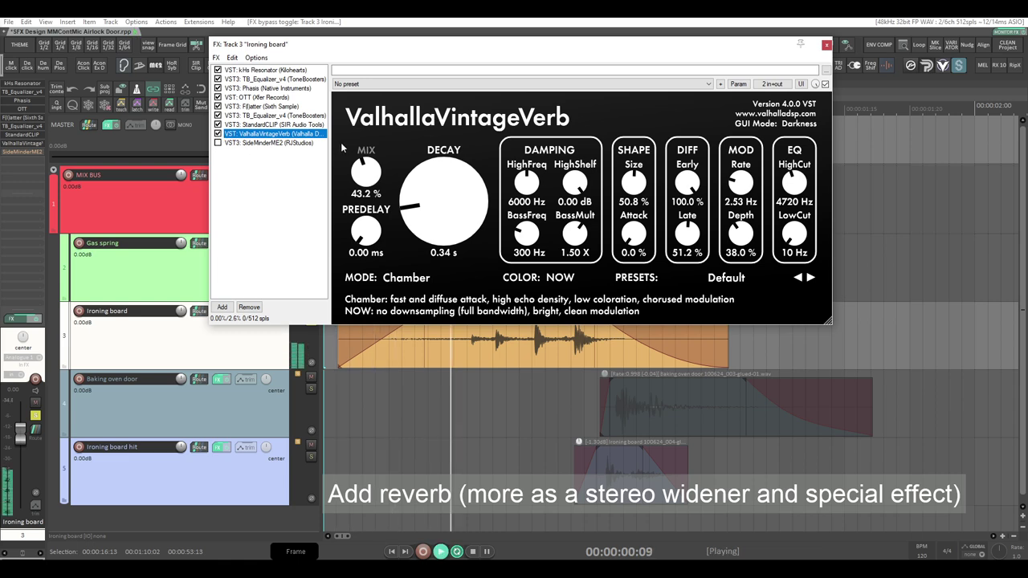
{"action": "key", "text": "space"}
Enable SideMinderME2 on the Ironing board track, audition its stereo width adjustment, and close the effects chain
{"action": "left_click", "coordinate": [223, 144]}
{"action": "left_click", "coordinate": [218, 144]}
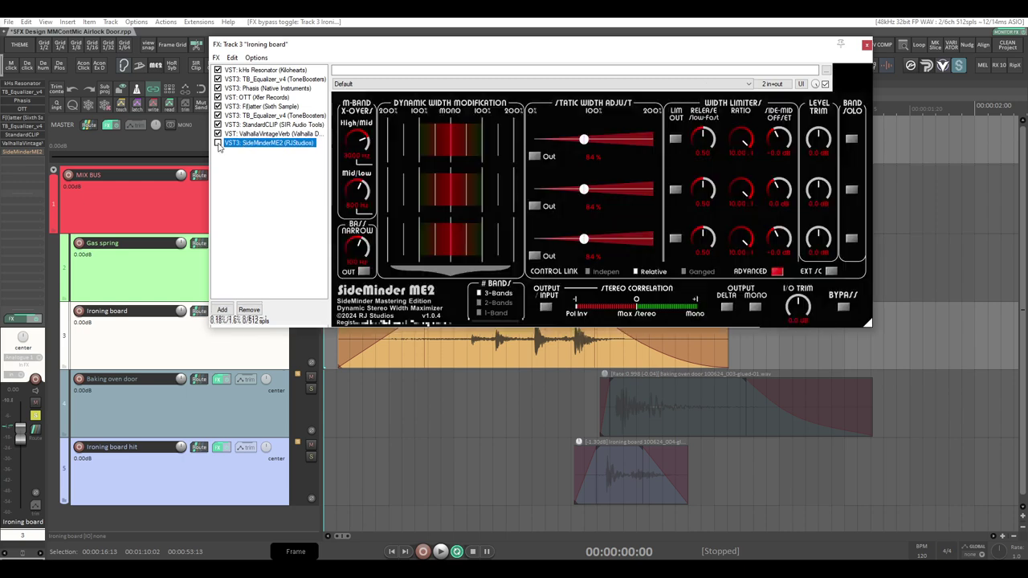
{"action": "key", "text": "space"}
{"action": "key", "text": "space"}
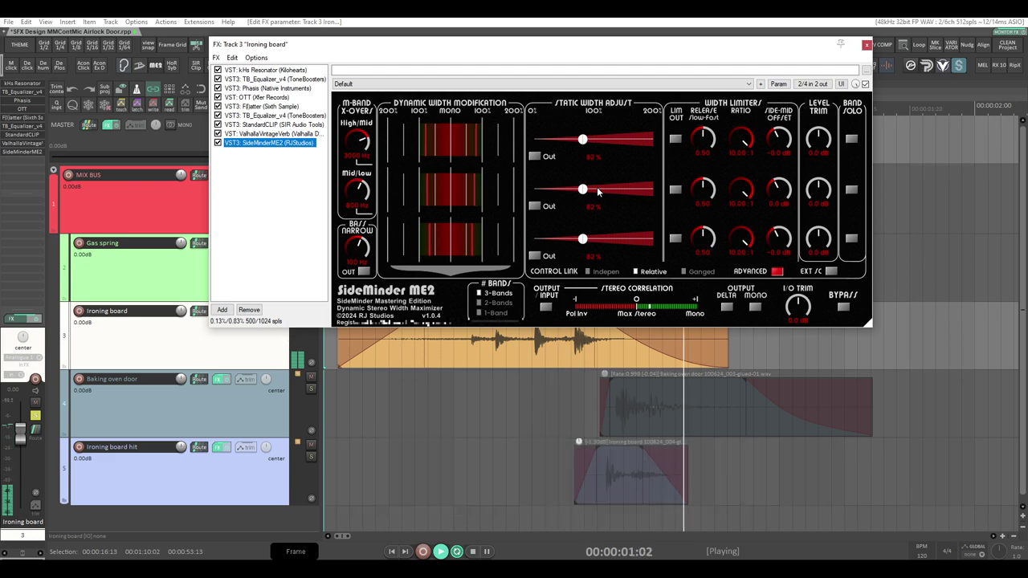
{"action": "key", "text": "space"}
{"action": "left_click", "coordinate": [867, 44]}
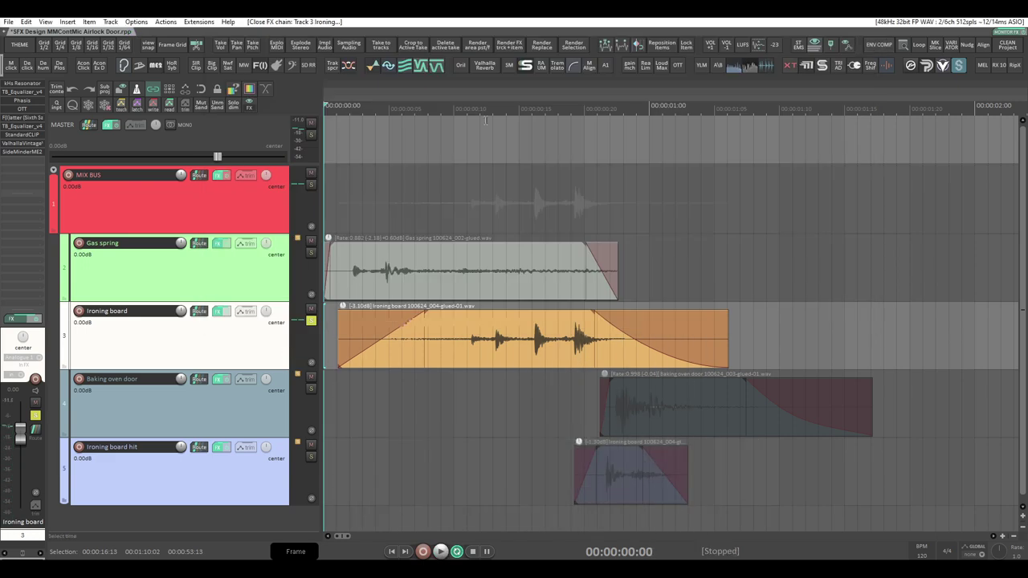
Compare the Ironing board track with its whole effects chain bypassed and active during playback
{"action": "left_click", "coordinate": [227, 313]}
{"action": "key", "text": "space"}
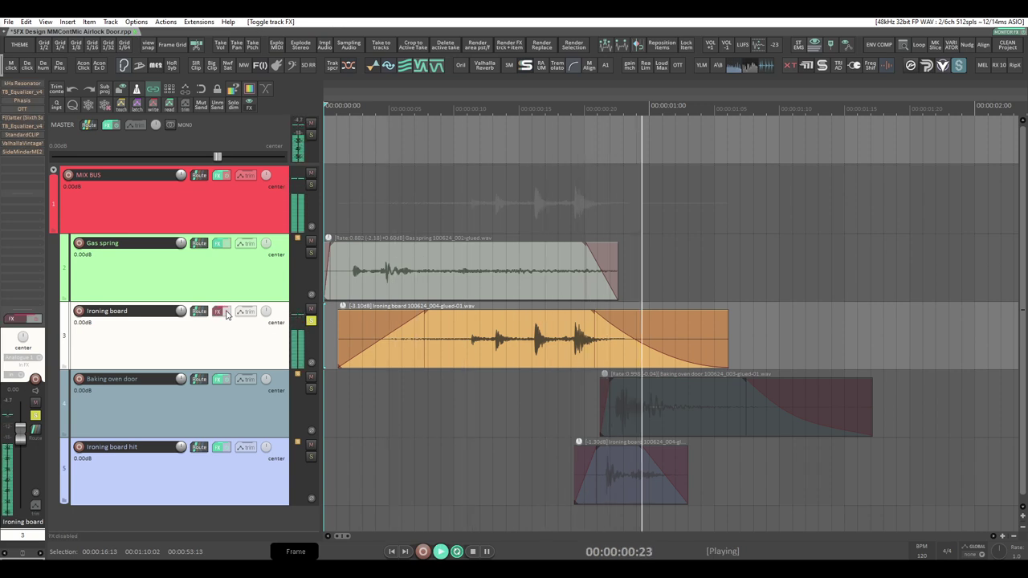
{"action": "key", "text": "space"}
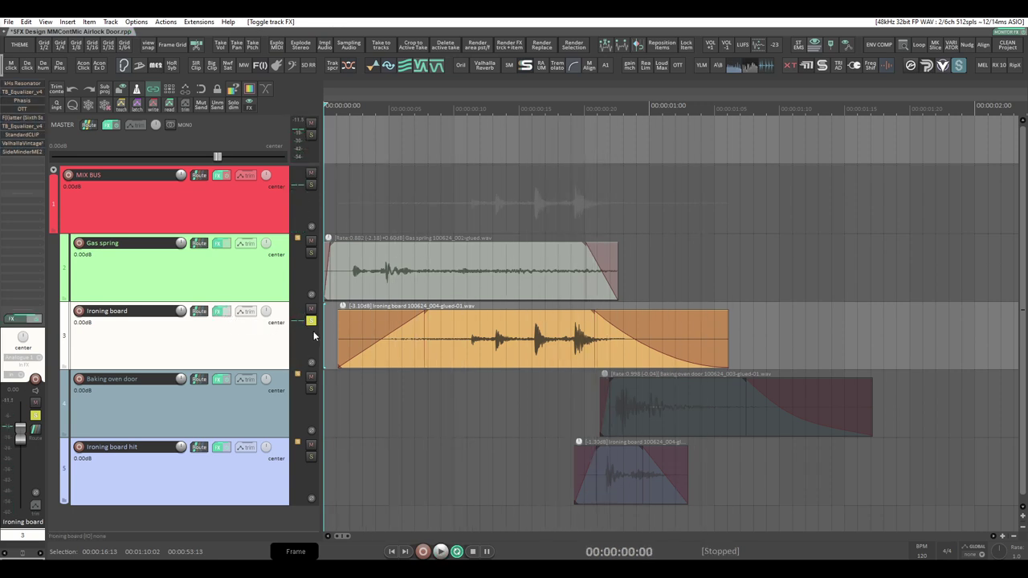
Solo the Baking oven door track instead of the Ironing board track and audition it from 00:00:00:17
{"action": "left_click", "coordinate": [312, 321]}
{"action": "left_click", "coordinate": [211, 407]}
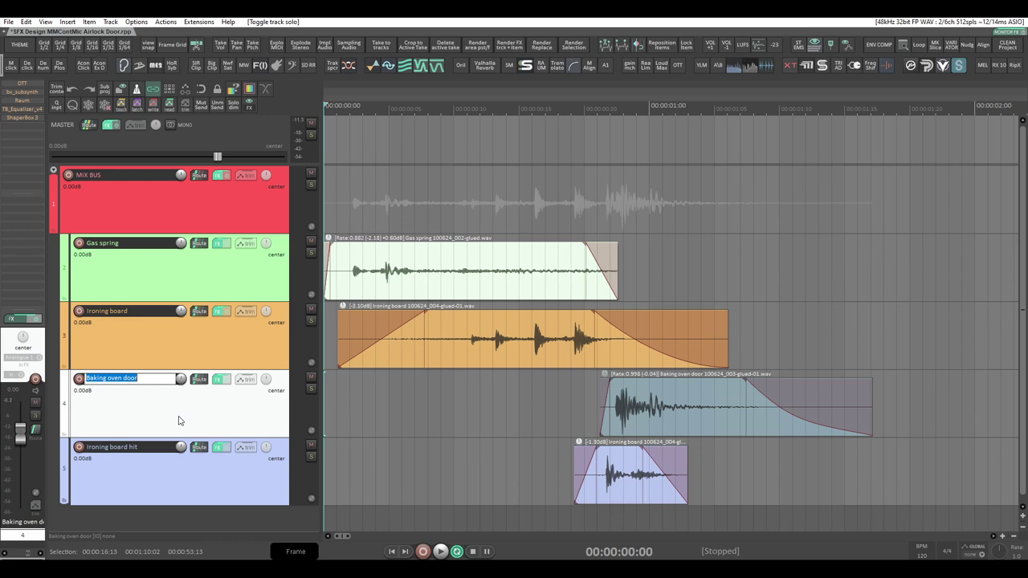
{"action": "left_click", "coordinate": [312, 389]}
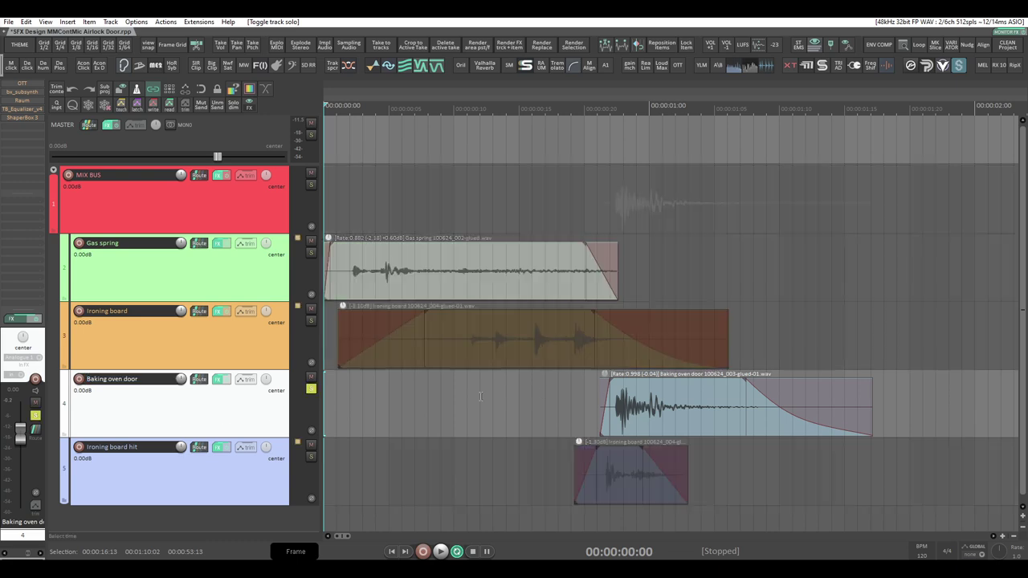
{"action": "left_click", "coordinate": [547, 386]}
{"action": "key", "text": "space"}
{"action": "key", "text": "space"}
{"action": "key", "text": "space"}
Stretch the Baking oven door item to a playback rate of 0.700 and audition the slowed, lower-pitched sound
{"action": "left_click_drag", "start_coordinate": [685, 414], "coordinate": [526, 405]}
{"action": "key", "text": "space"}
{"action": "left_click_drag", "start_coordinate": [712, 399], "coordinate": [830, 403]}
{"action": "key", "text": "space"}
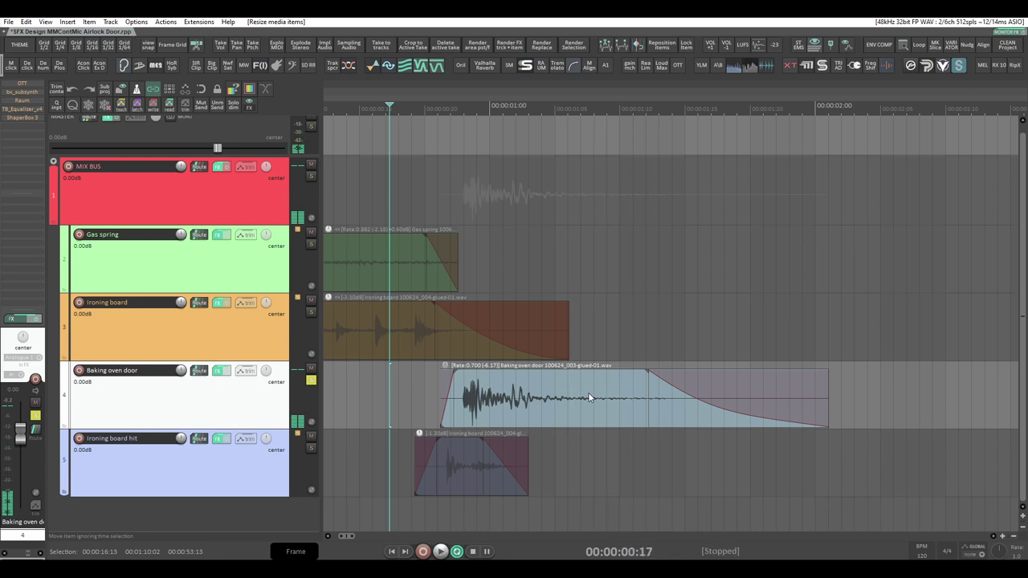
{"action": "key", "text": "space"}
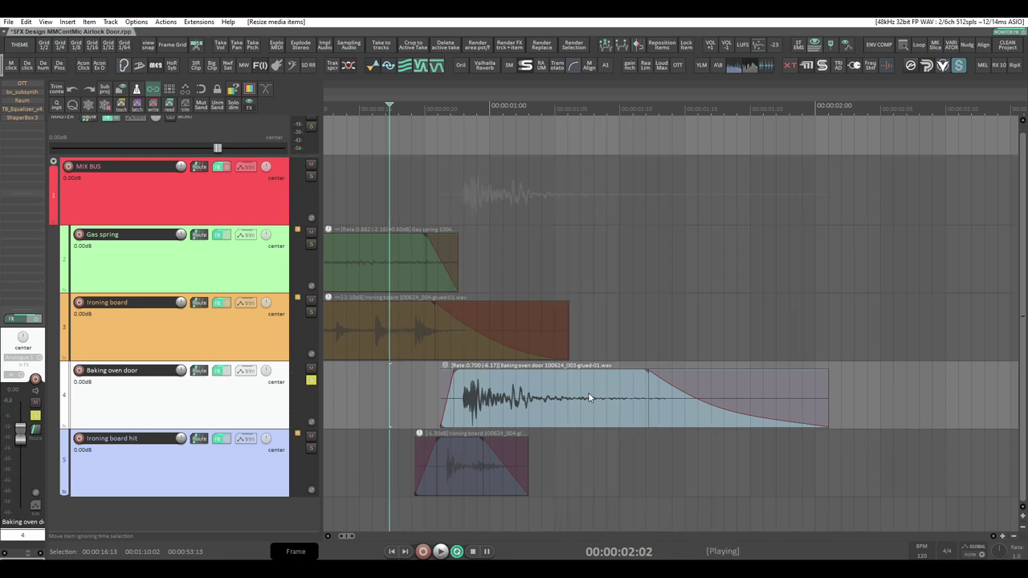
{"action": "key", "text": "space"}
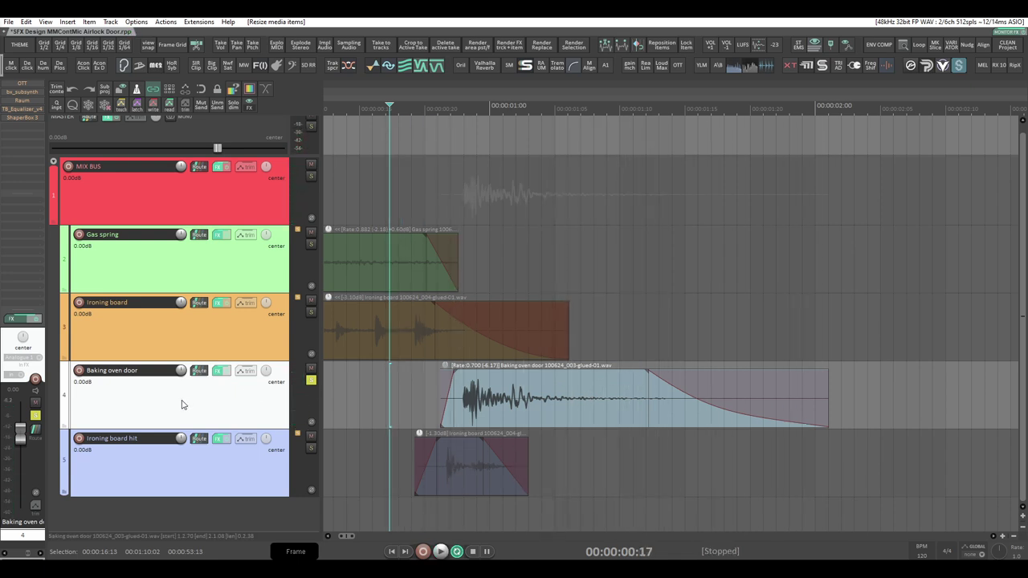
Open the Baking oven door track's effects chain, enable OTT, and audition the multiband compression
{"action": "left_click", "coordinate": [220, 370]}
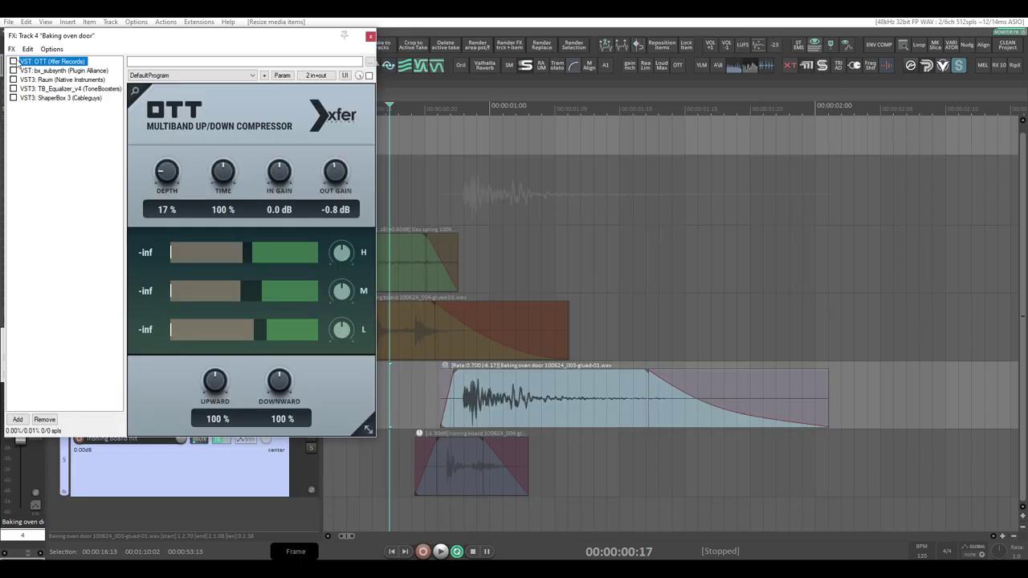
{"action": "left_click", "coordinate": [13, 61]}
{"action": "key", "text": "space"}
{"action": "key", "text": "space"}
{"action": "left_click_drag", "start_coordinate": [167, 42], "coordinate": [392, 43]}
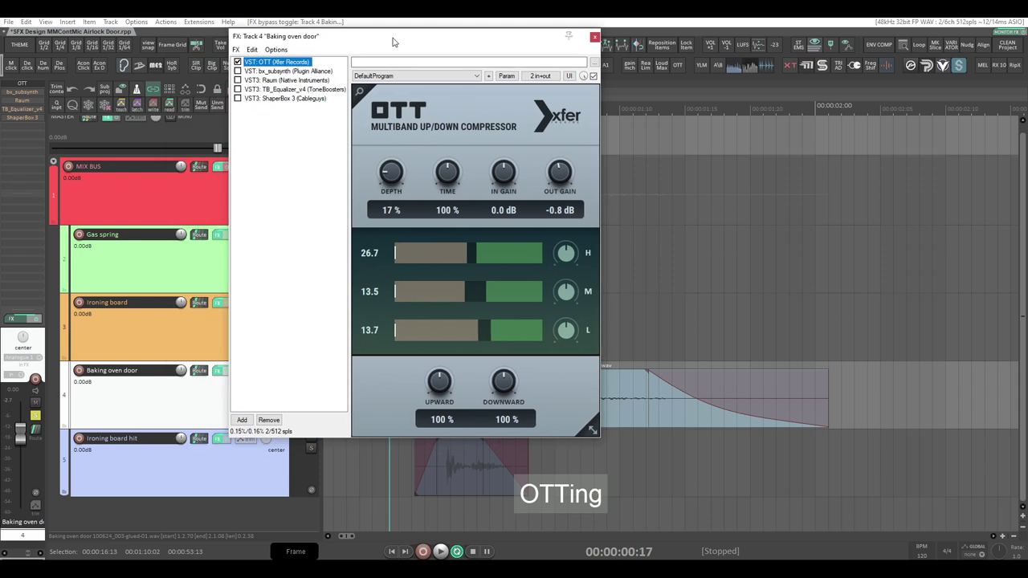
Audition OTT at higher depths such as 57 %, set the depth to 22 %, and compare against the bypassed sound
{"action": "key", "text": "space"}
{"action": "key", "text": "space"}
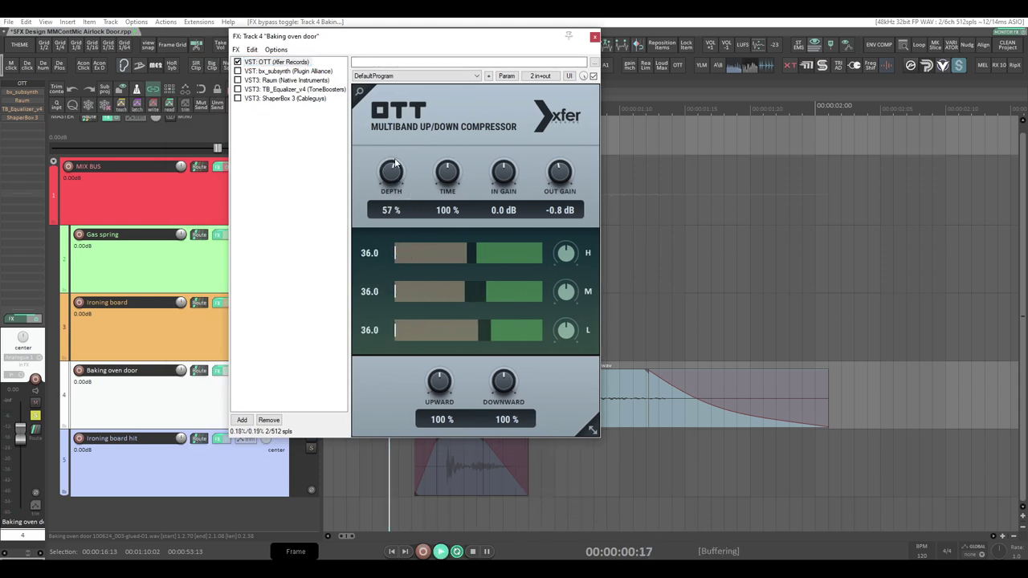
{"action": "key", "text": "space"}
{"action": "key", "text": "space"}
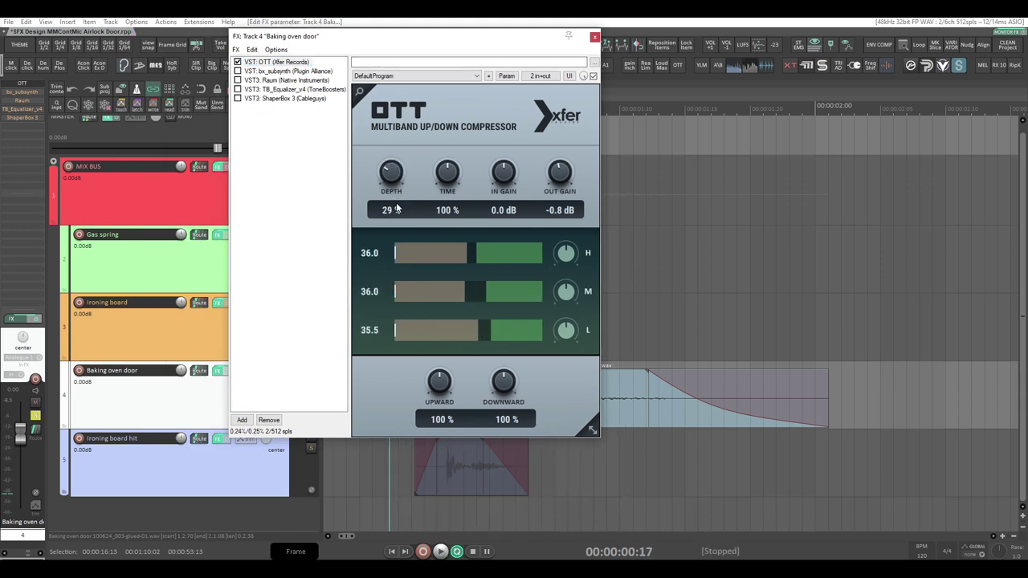
{"action": "key", "text": "space"}
{"action": "scroll", "coordinate": [388, 181], "scroll_direction": "down", "scroll_amount": 5}
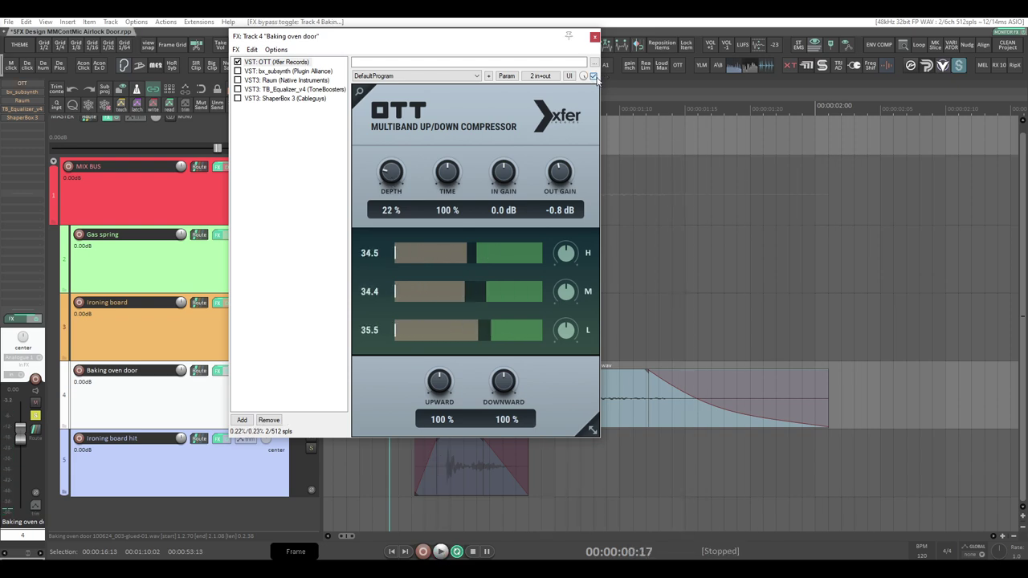
{"action": "key", "text": "space"}
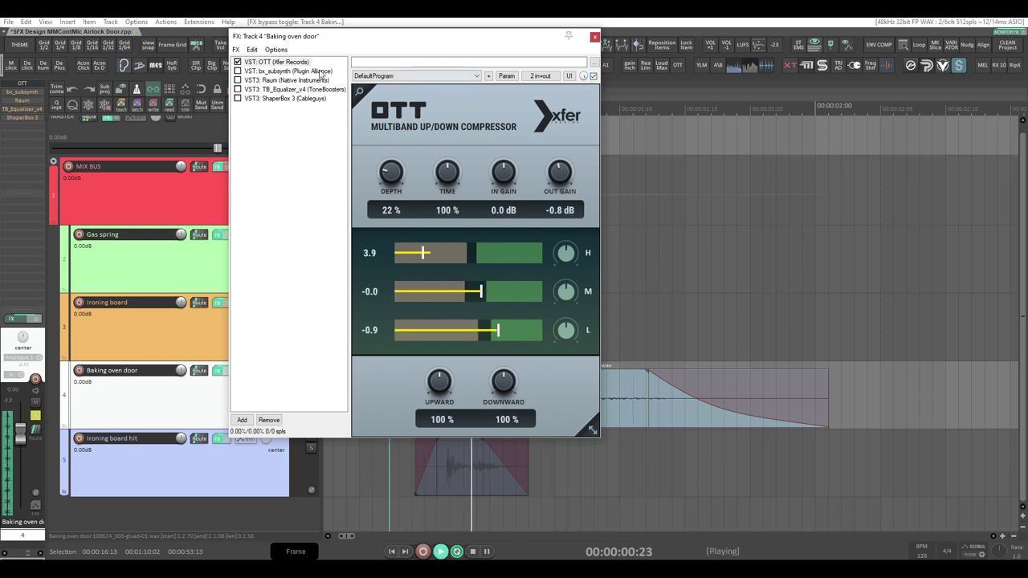
{"action": "key", "text": "space"}
Enable bx_subsynth on the Baking oven door track and audition the added sub-bass with Tight Punch at 40 Hz
{"action": "left_click", "coordinate": [247, 71]}
{"action": "left_click", "coordinate": [238, 72]}
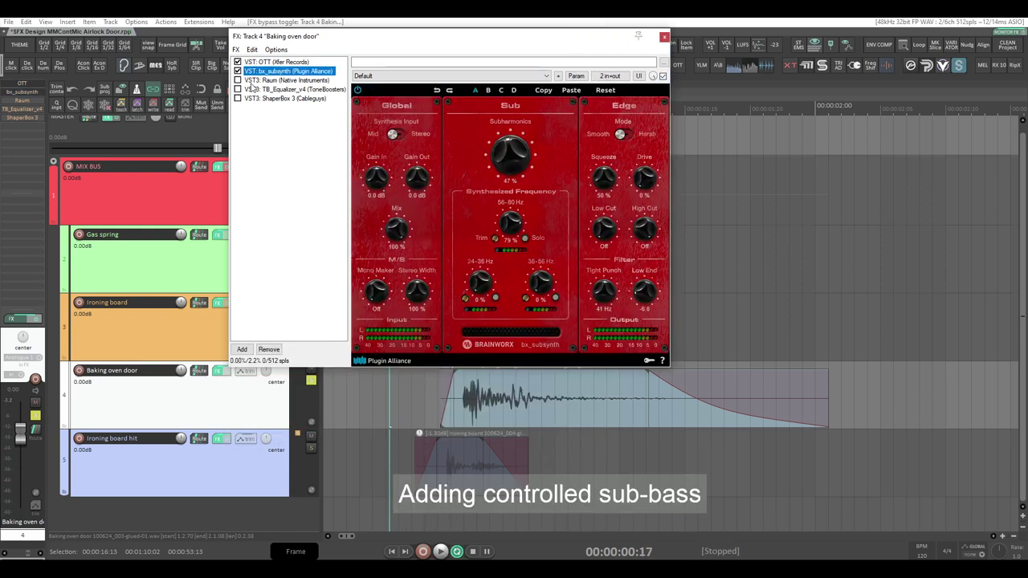
{"action": "key", "text": "space"}
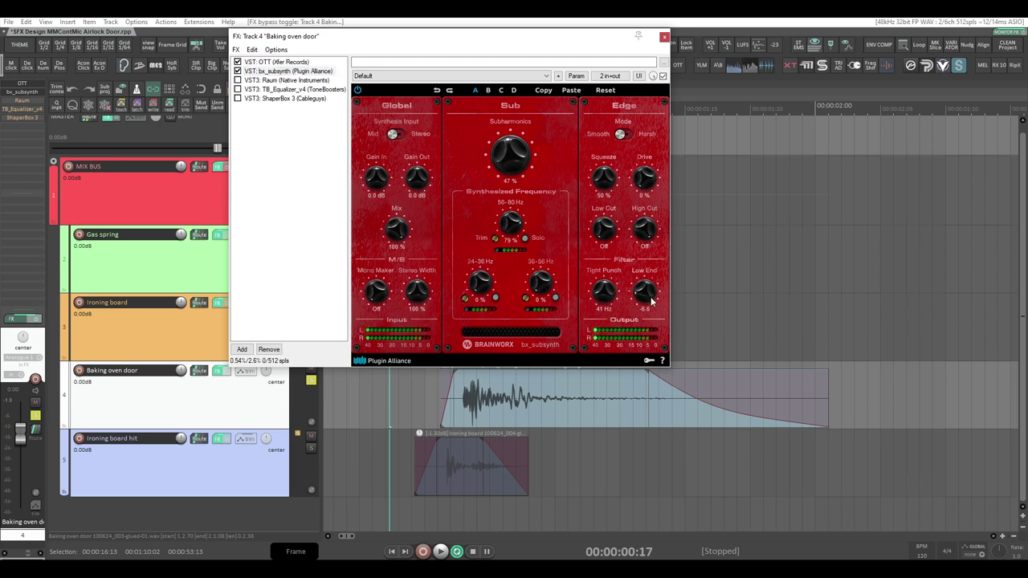
{"action": "key", "text": "space"}
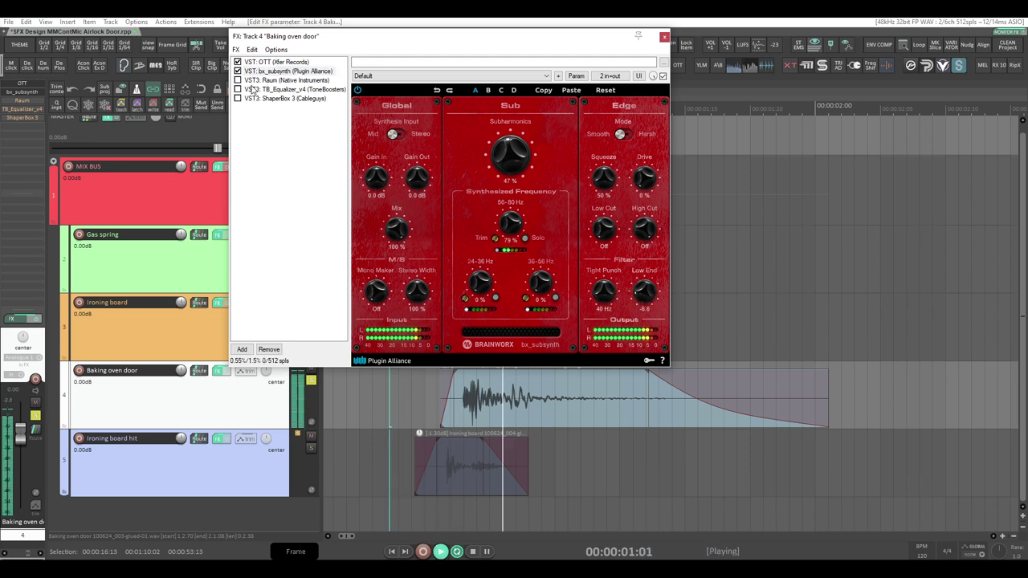
Enable the Raum reverb on the Baking oven door track and audition it with the mix at 35 %
{"action": "left_click", "coordinate": [244, 80]}
{"action": "key", "text": "space"}
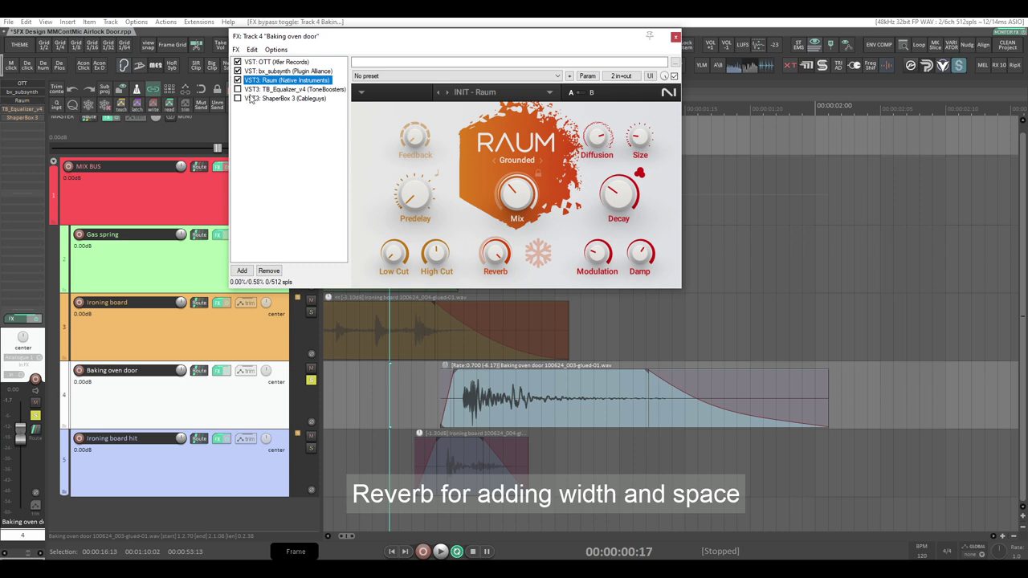
{"action": "key", "text": "space"}
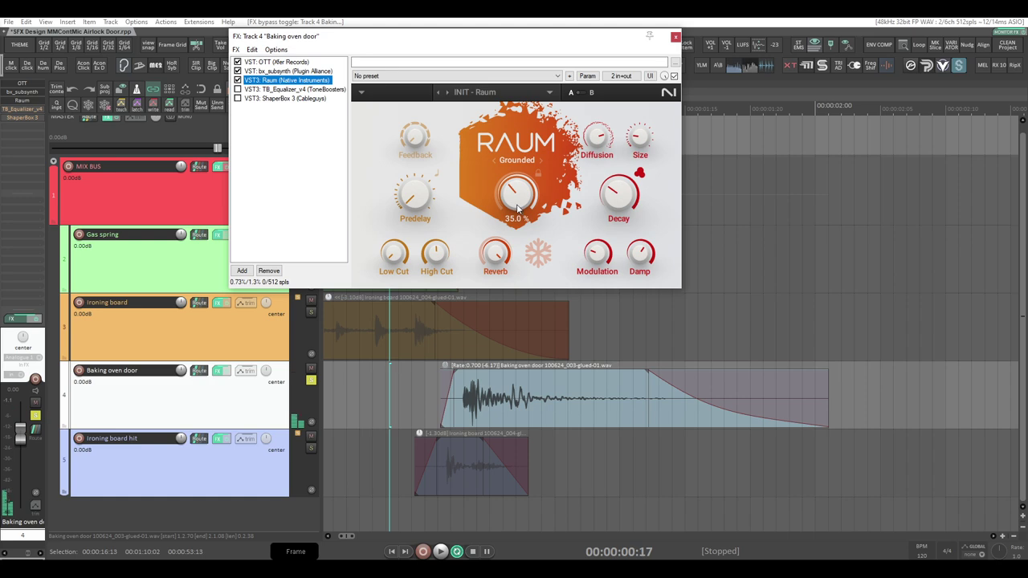
Enable TB_Equalizer_v4 on the Baking oven door track and audition its 91 Hz high-pass band on the side signal
{"action": "left_click", "coordinate": [281, 90]}
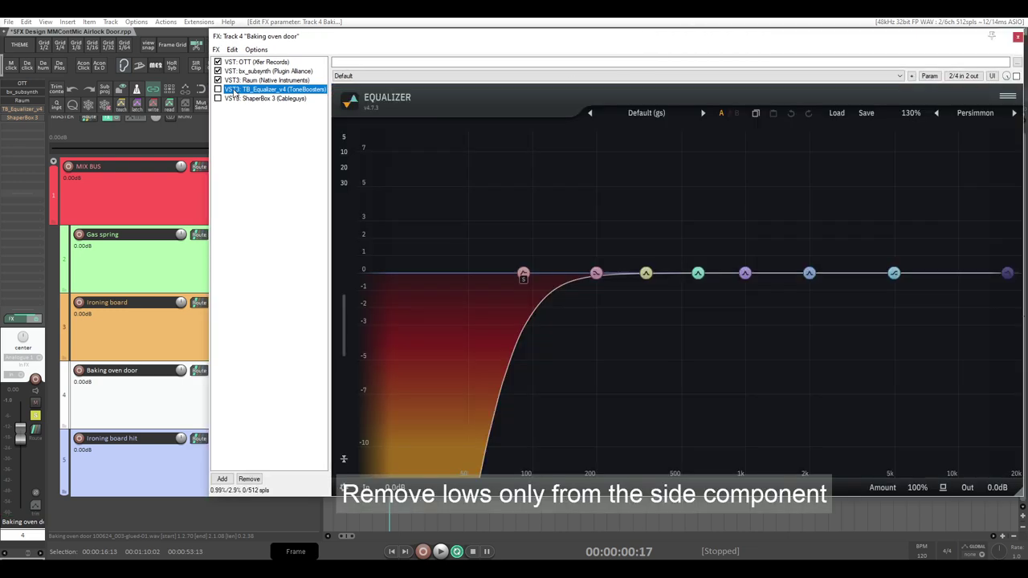
{"action": "key", "text": "space"}
{"action": "left_click", "coordinate": [523, 274]}
{"action": "key", "text": "space"}
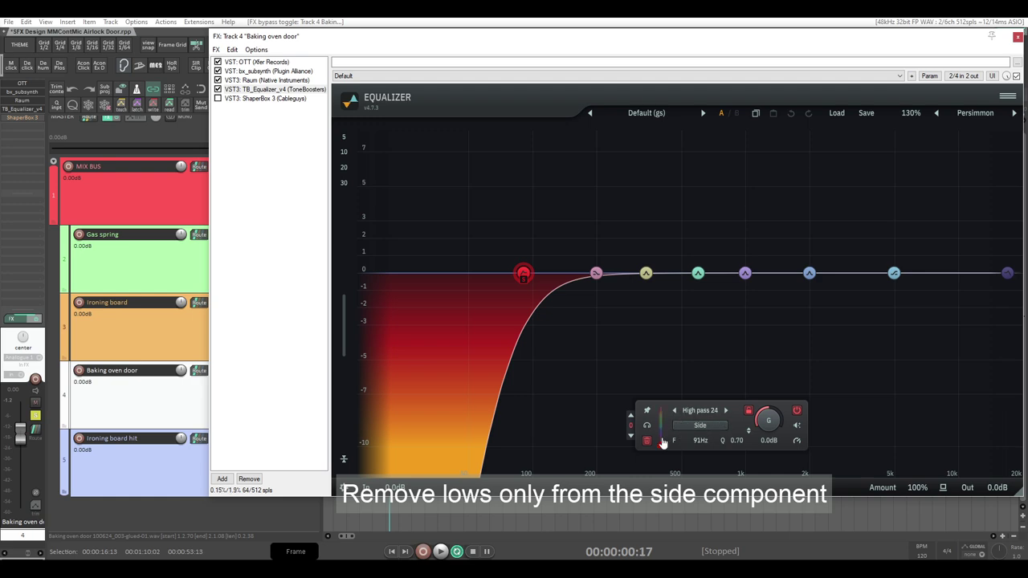
{"action": "key", "text": "space"}
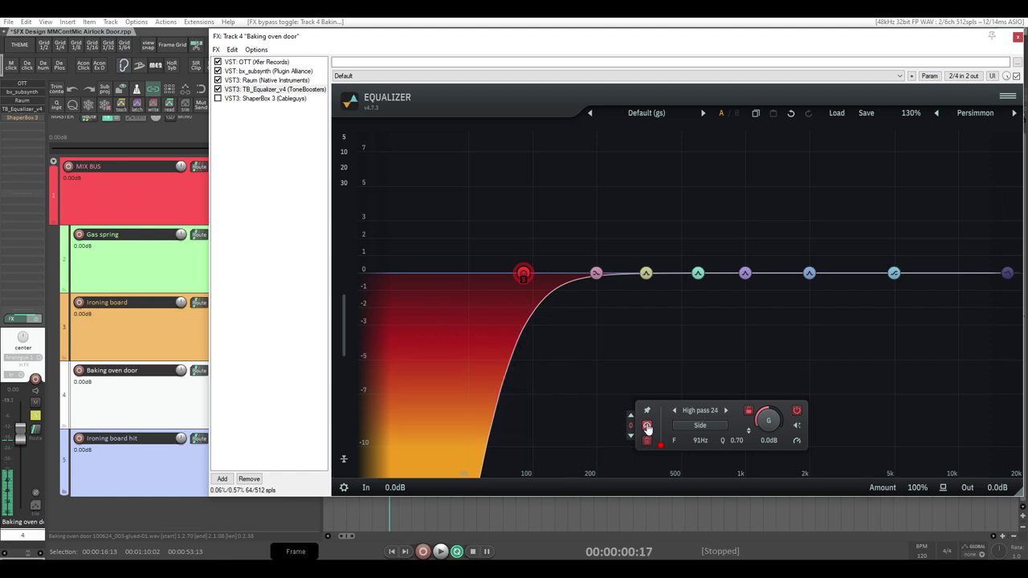
{"action": "key", "text": "space"}
{"action": "key", "text": "space"}
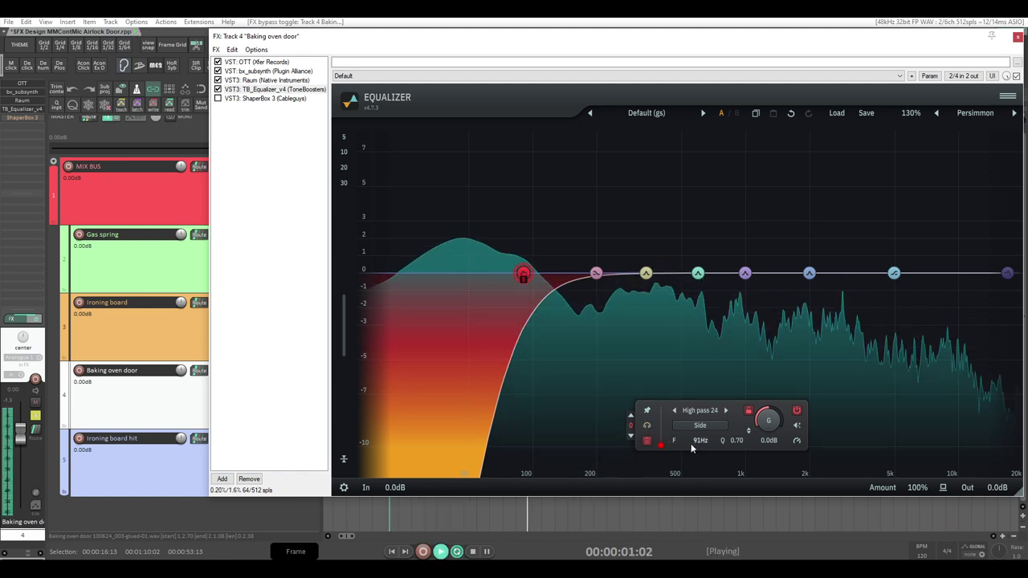
{"action": "key", "text": "space"}
Enable ShaperBox 3 on the Baking oven door track and audition its reverb with the metallic Distant Foundry impulse selected
{"action": "left_click", "coordinate": [249, 100]}
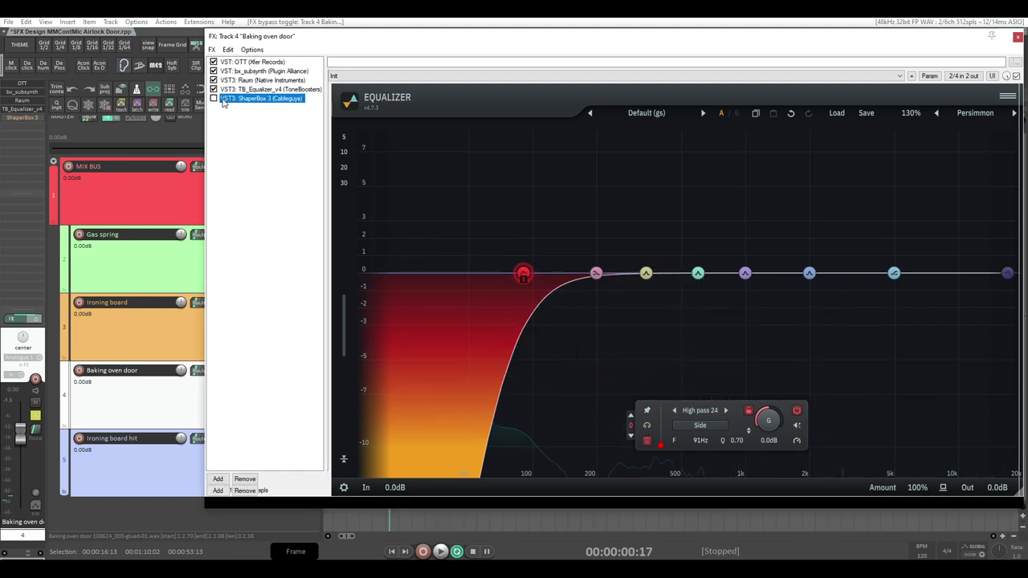
{"action": "key", "text": "space"}
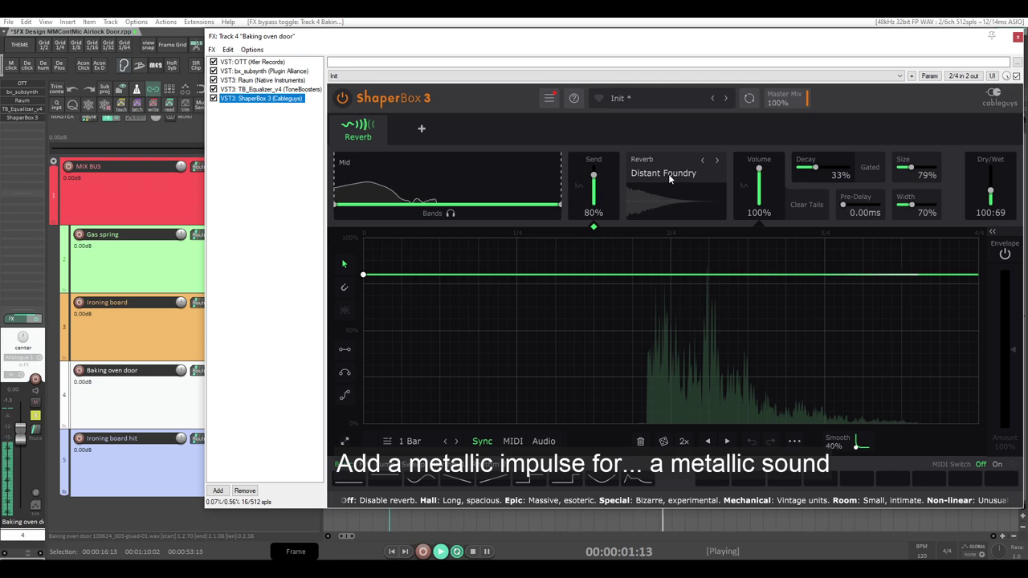
{"action": "key", "text": "space"}
{"action": "left_click", "coordinate": [665, 174]}
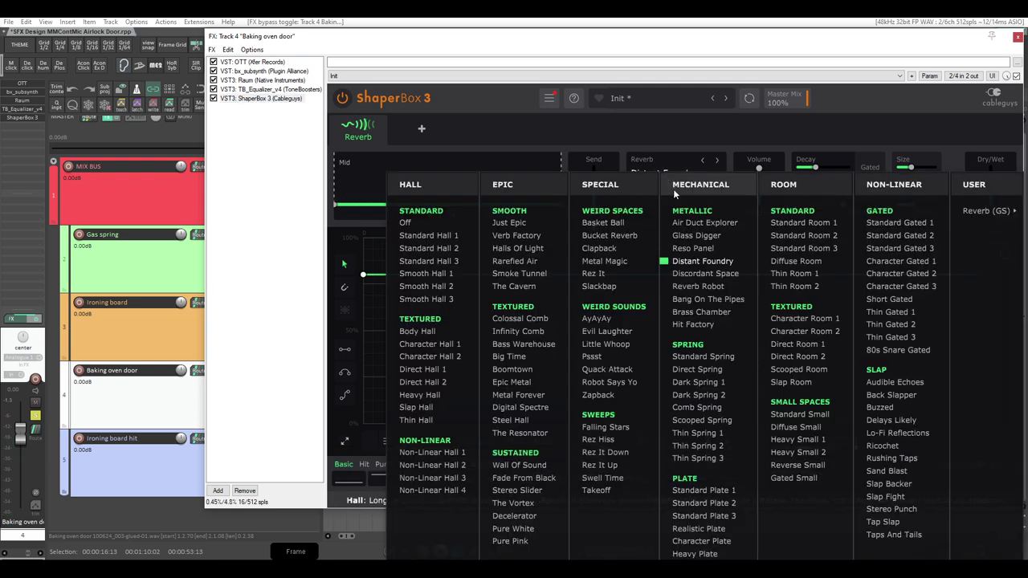
{"action": "left_click", "coordinate": [695, 262]}
{"action": "key", "text": "space"}
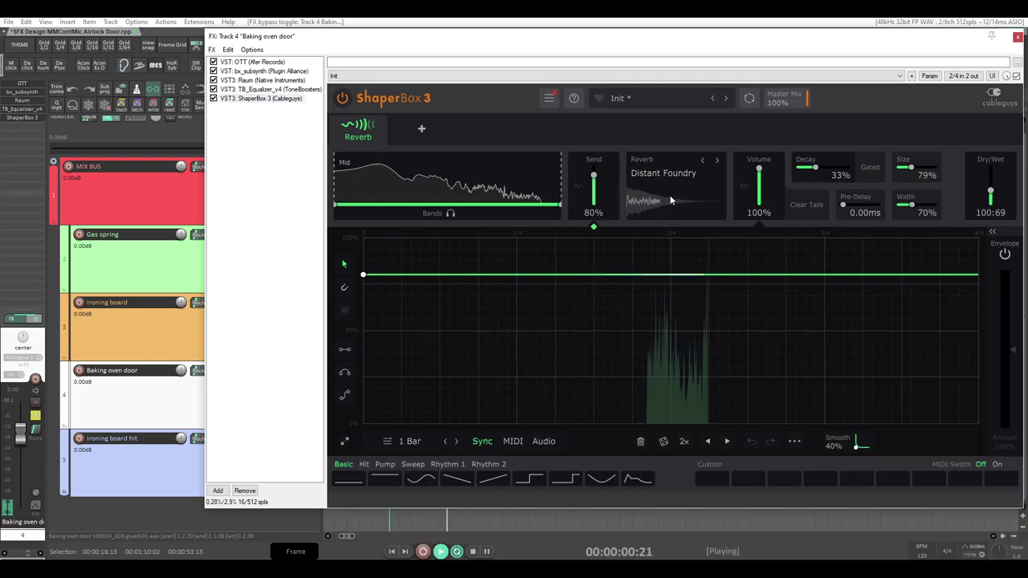
Replay the Baking oven door track with ShaperBox 3 active and close its effects chain
{"action": "key", "text": "space"}
{"action": "key", "text": "space"}
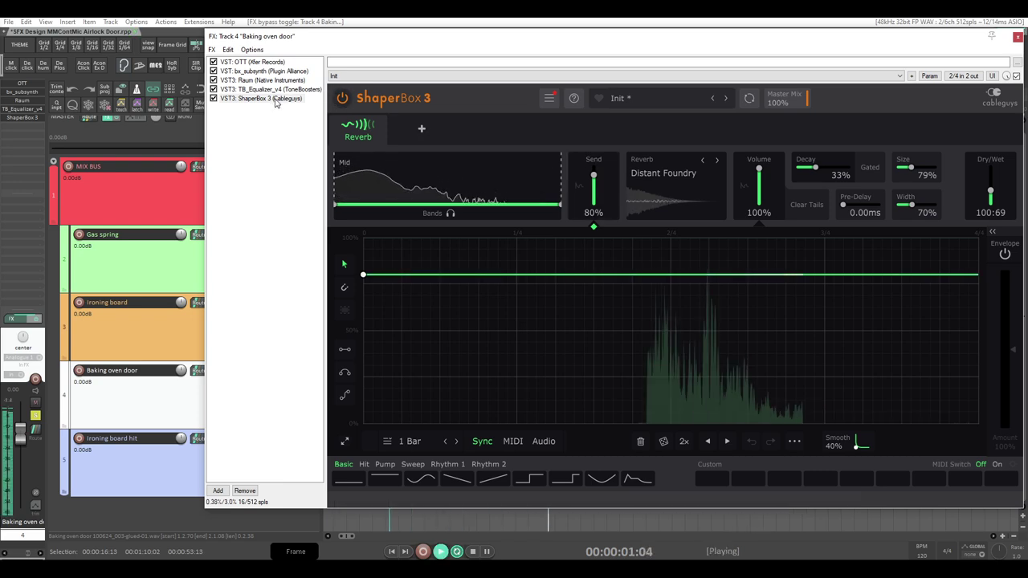
{"action": "key", "text": "space"}
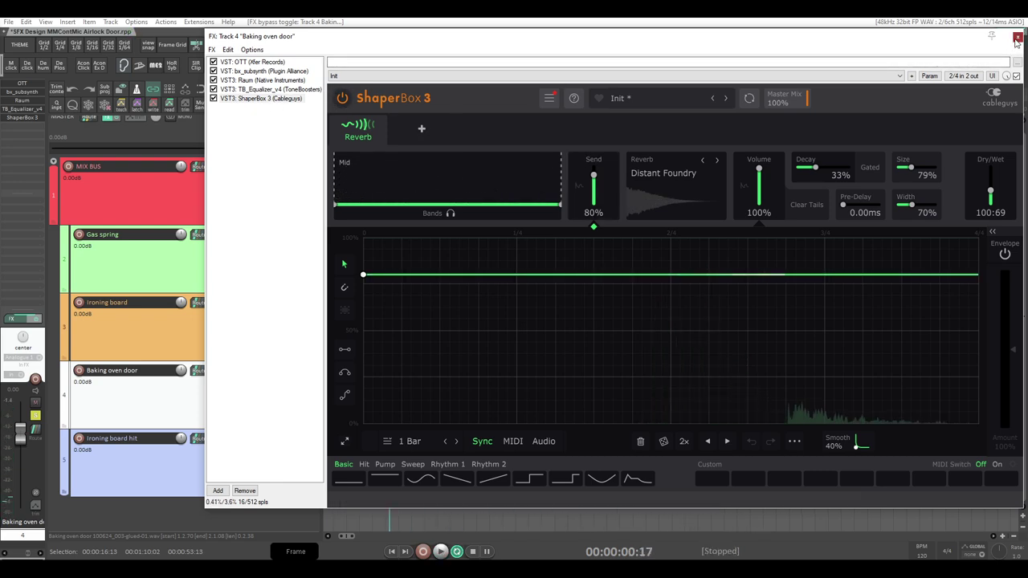
{"action": "left_click", "coordinate": [1016, 37]}
Audition the Baking oven door track with its whole effects chain bypassed and enabled, and take the track out of solo
{"action": "left_click", "coordinate": [227, 373]}
{"action": "key", "text": "space"}
{"action": "key", "text": "space"}
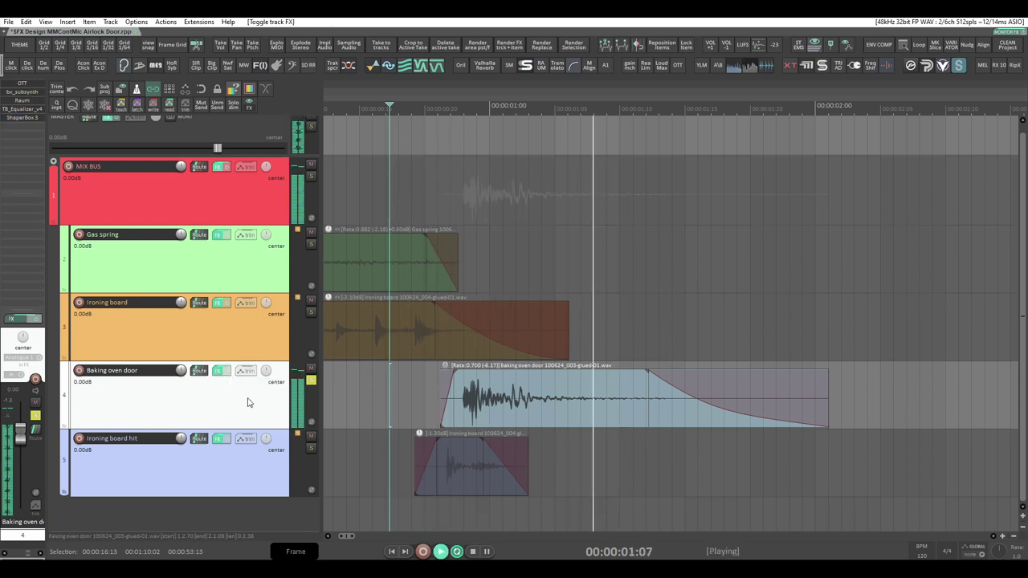
{"action": "left_click", "coordinate": [311, 380]}
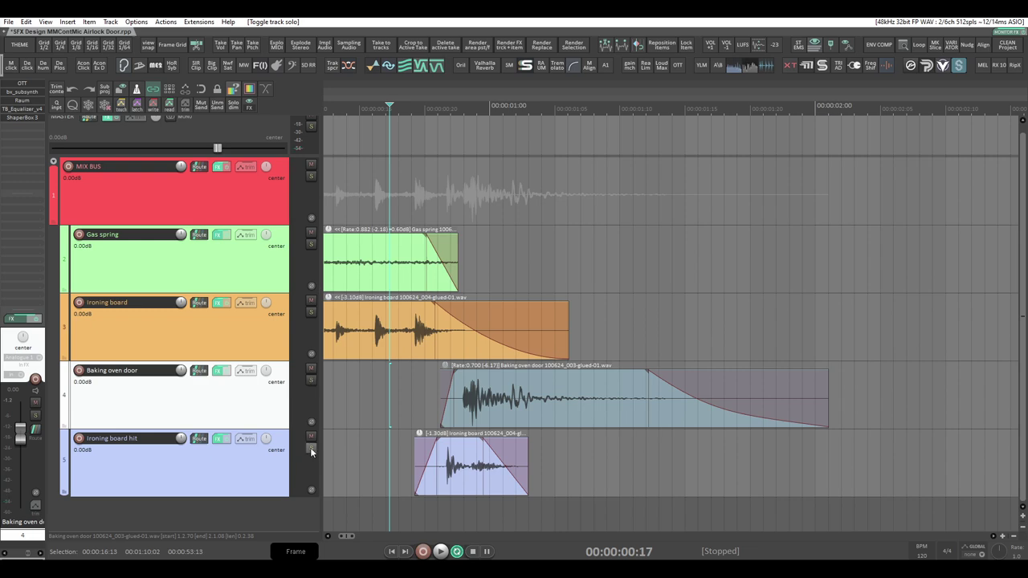
Solo the Ironing board hit track and audition its small metallic hit
{"action": "left_click", "coordinate": [310, 448]}
{"action": "left_click", "coordinate": [245, 470]}
{"action": "key", "text": "space"}
{"action": "key", "text": "space"}
{"action": "key", "text": "space"}
{"action": "key", "text": "space"}
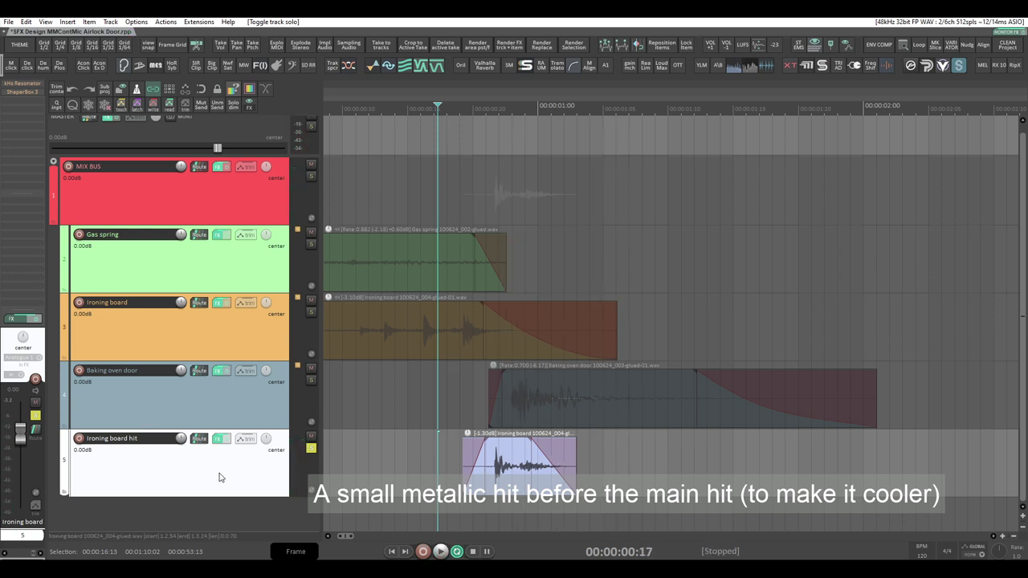
{"action": "key", "text": "space"}
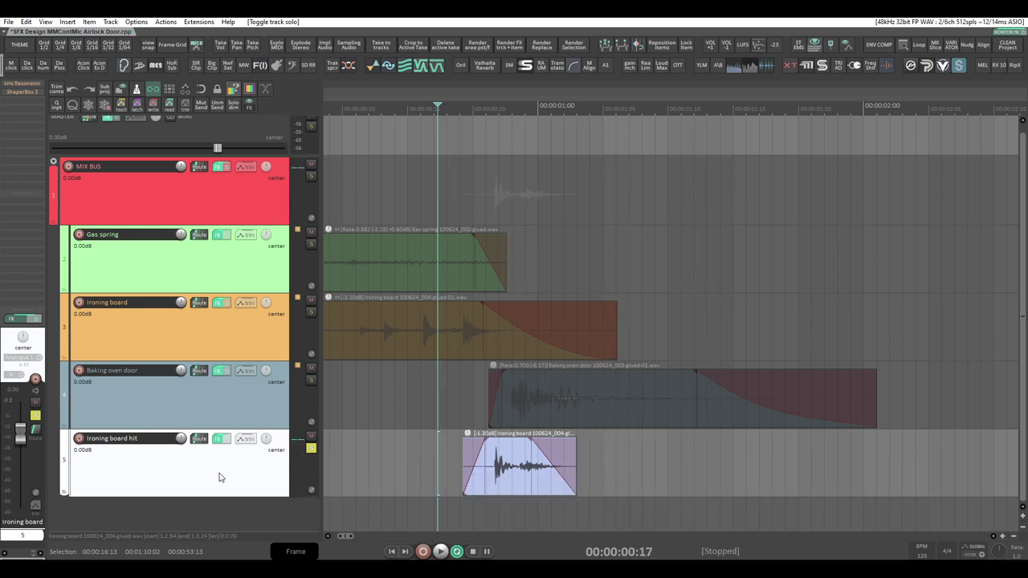
Open the Ironing board hit effects chain, enable kHs Resonator and audition the metallic resonance
{"action": "key", "text": "f"}
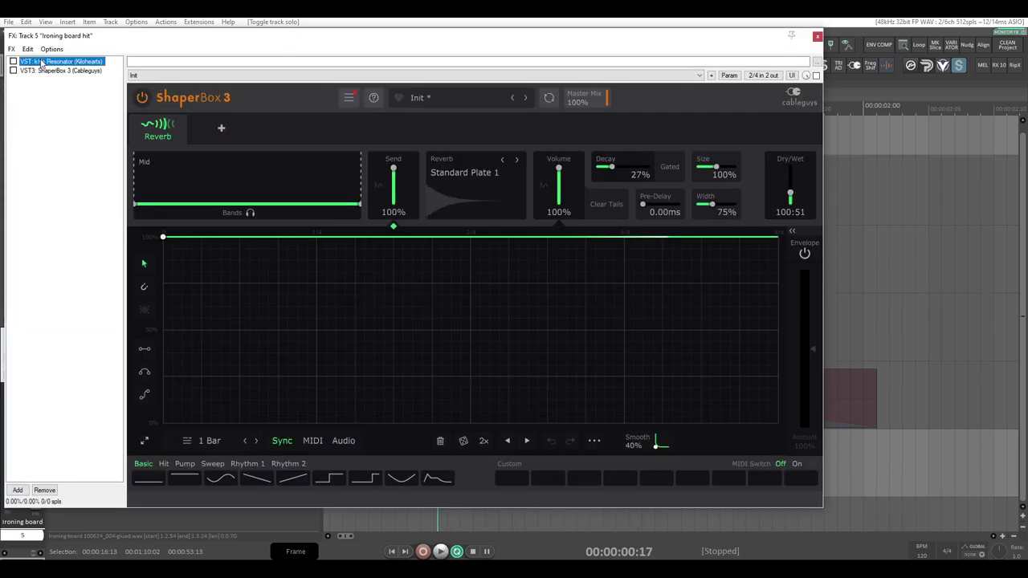
{"action": "left_click", "coordinate": [41, 62]}
{"action": "key", "text": "space"}
{"action": "key", "text": "space"}
{"action": "key", "text": "space"}
{"action": "key", "text": "space"}
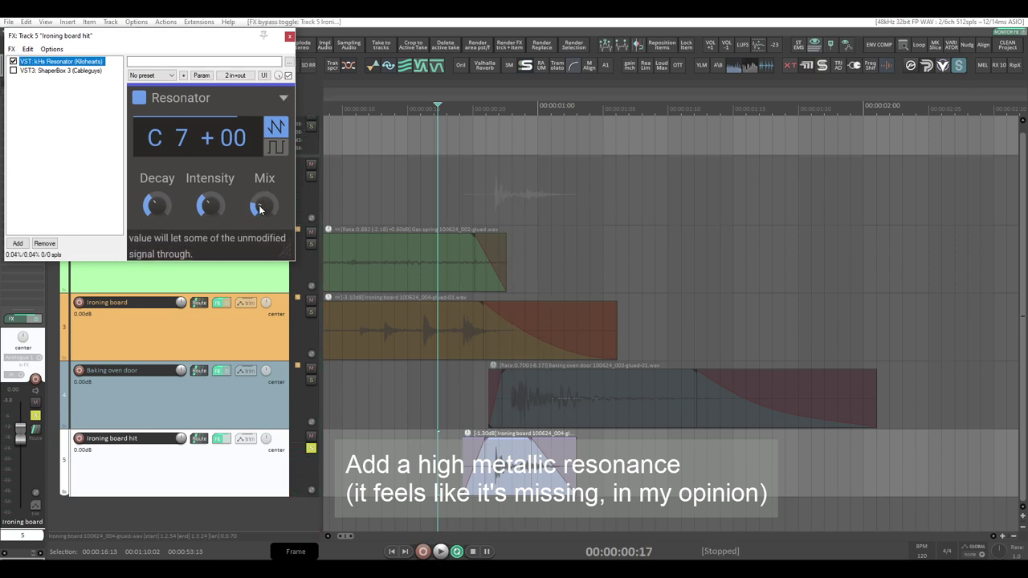
Set the kHs Resonator mix to 14 % on the Ironing board hit track and audition the change
{"action": "key", "text": "space"}
{"action": "mouse_move", "coordinate": [259, 209]}
{"action": "left_mouse_down"}
{"action": "mouse_move", "coordinate": [260, 239]}
{"action": "mouse_move", "coordinate": [263, 212]}
{"action": "left_mouse_up"}
{"action": "key", "text": "space"}
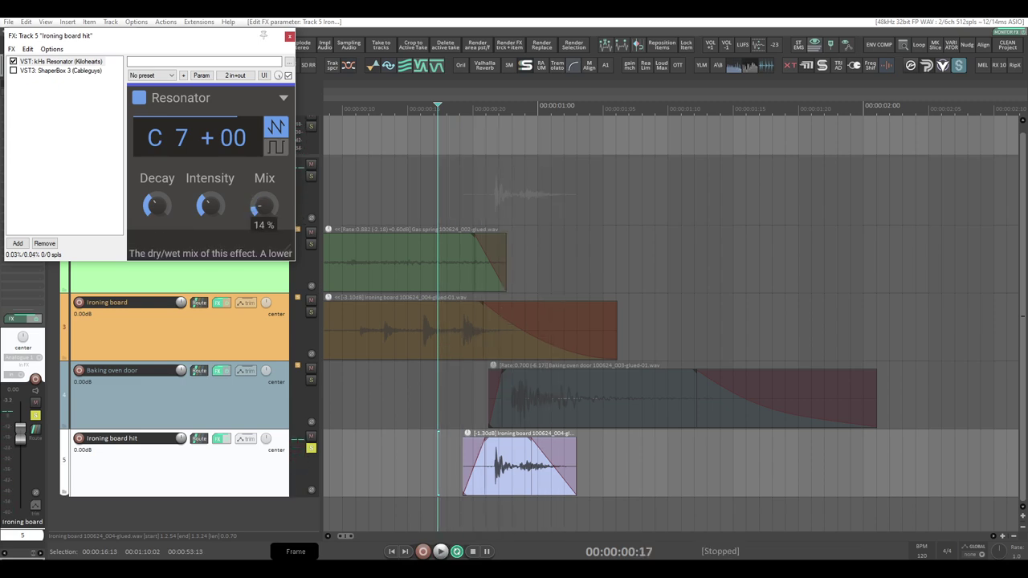
{"action": "key", "text": "space"}
{"action": "key", "text": "space"}
Enable ShaperBox 3 on the Ironing board hit track and audition its Standard Plate 1 reverb
{"action": "left_click", "coordinate": [13, 71]}
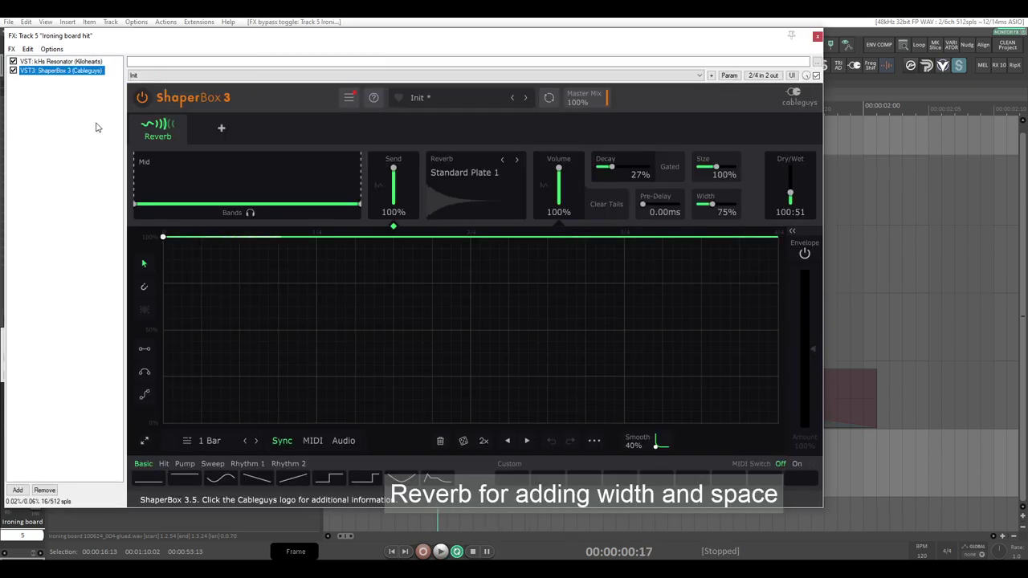
{"action": "key", "text": "space"}
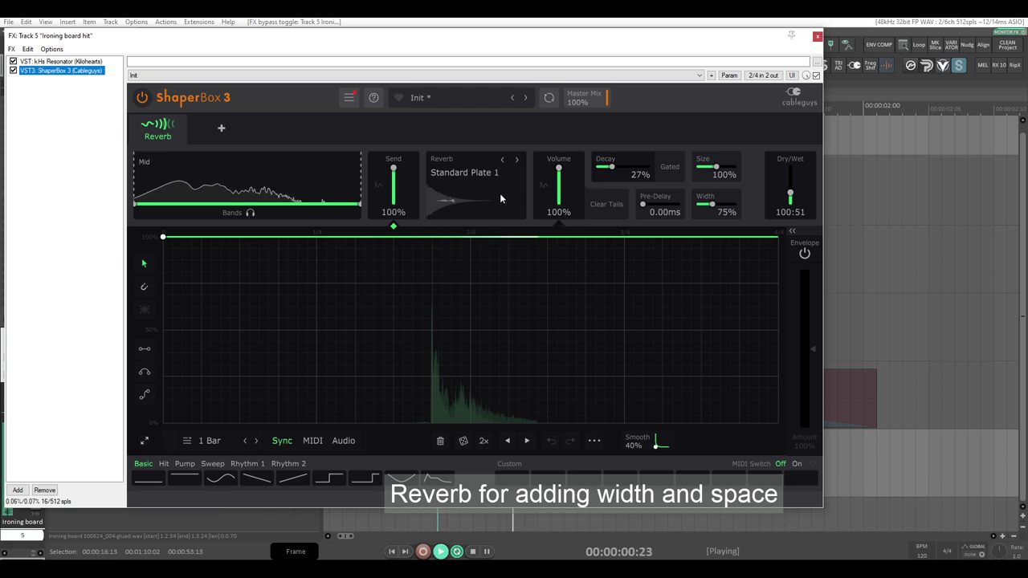
{"action": "key", "text": "space"}
{"action": "key", "text": "space"}
{"action": "key", "text": "space"}
Set the ShaperBox 3 reverb decay to 24 % and width to 64 % on the Ironing board hit track, auditioning the result
{"action": "left_click_drag", "start_coordinate": [610, 167], "coordinate": [608, 167]}
{"action": "key", "text": "space"}
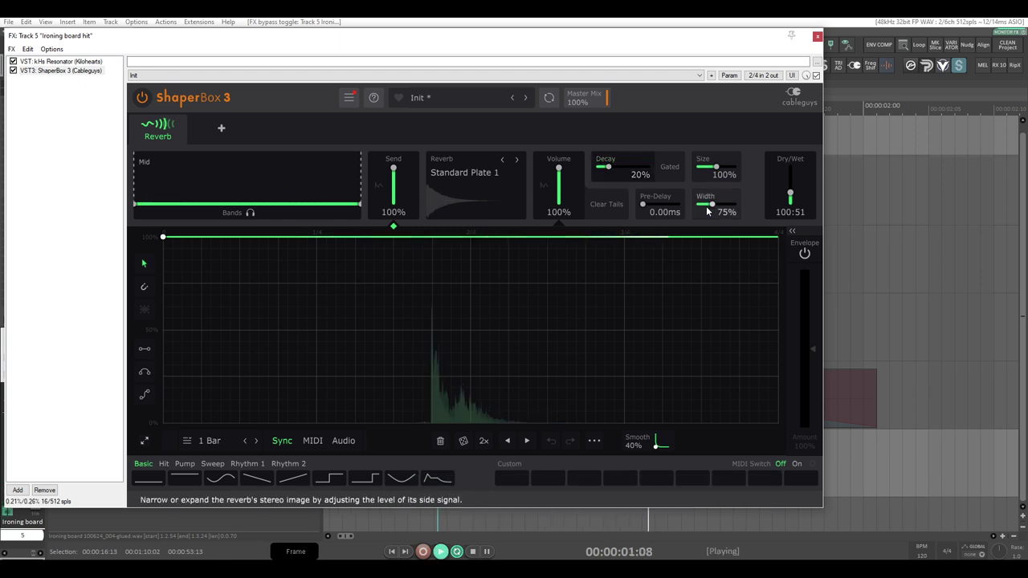
{"action": "left_click_drag", "start_coordinate": [609, 167], "coordinate": [611, 167]}
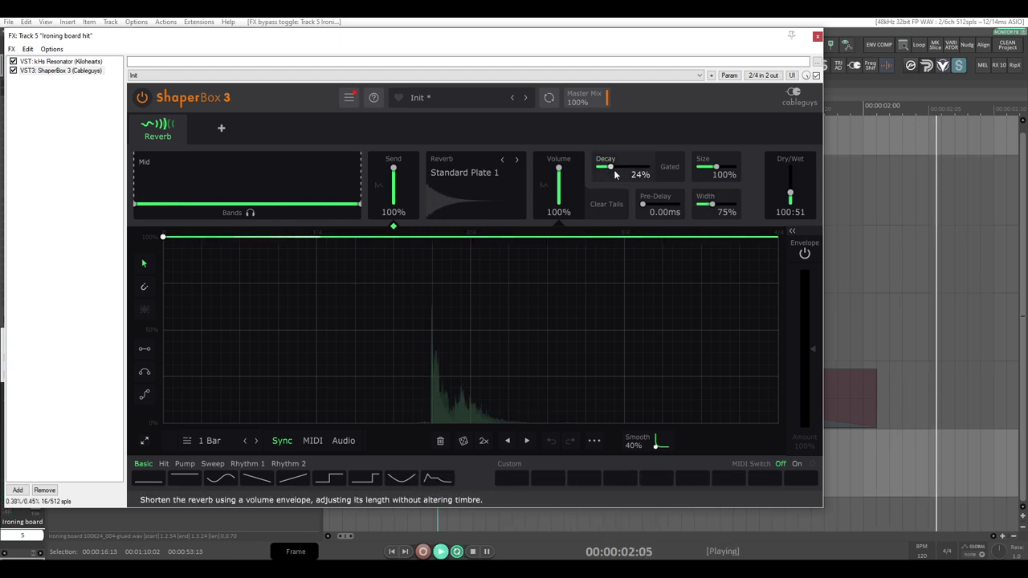
{"action": "left_click_drag", "start_coordinate": [712, 207], "coordinate": [715, 206]}
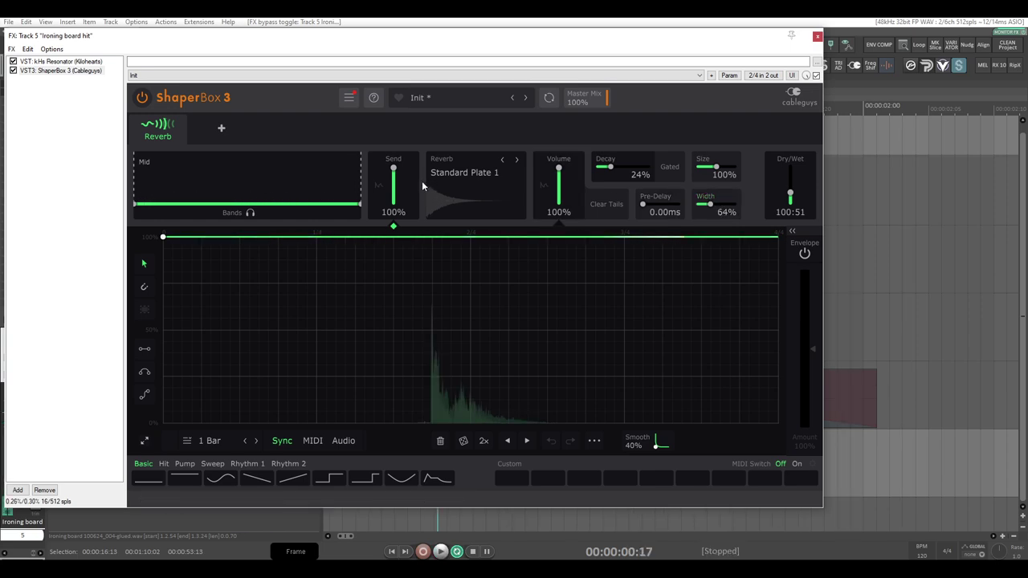
{"action": "key", "text": "space"}
Close the Ironing board hit effects chain, compare the track with its effects bypassed and enabled, and take it out of solo
{"action": "left_click", "coordinate": [818, 37]}
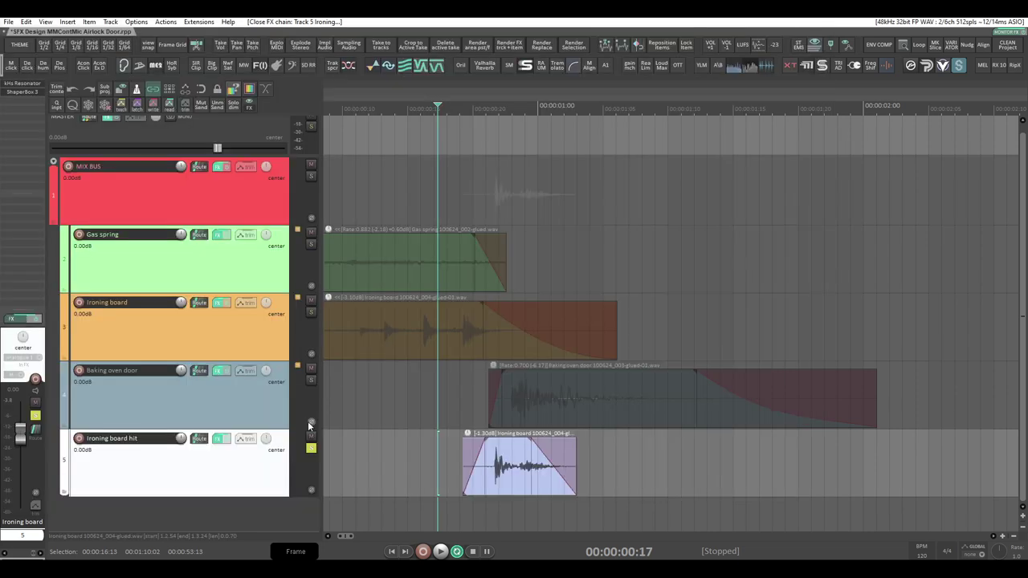
{"action": "left_click", "coordinate": [228, 440]}
{"action": "key", "text": "space"}
{"action": "key", "text": "space"}
{"action": "key", "text": "space"}
{"action": "left_click", "coordinate": [311, 448]}
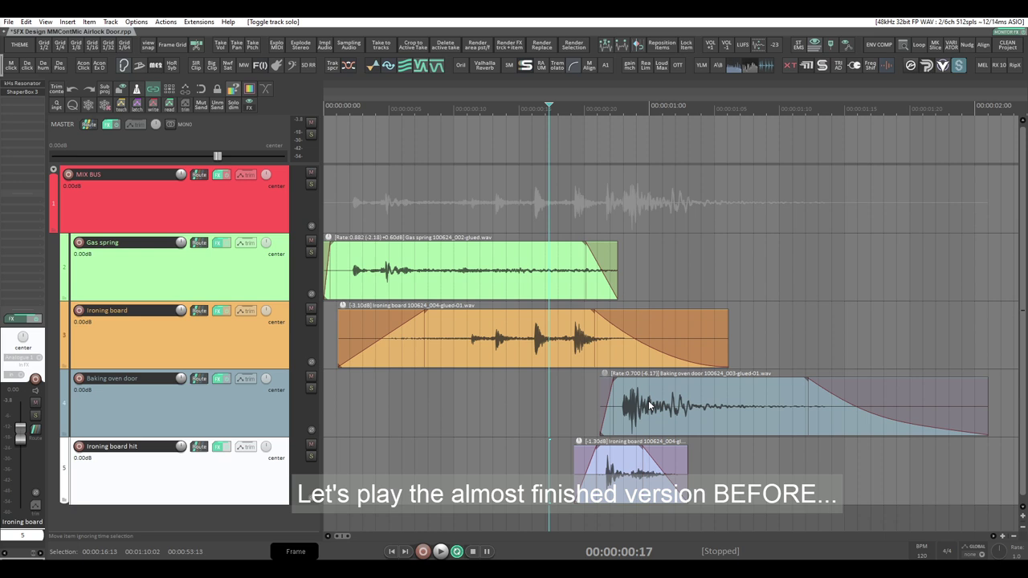
Bypass the effects on all four source tracks, from Gas spring to Ironing board hit, and play the unprocessed mix from the start
{"action": "scroll", "coordinate": [550, 389], "scroll_direction": "down", "scroll_amount": 1}
{"action": "left_click", "coordinate": [251, 211]}
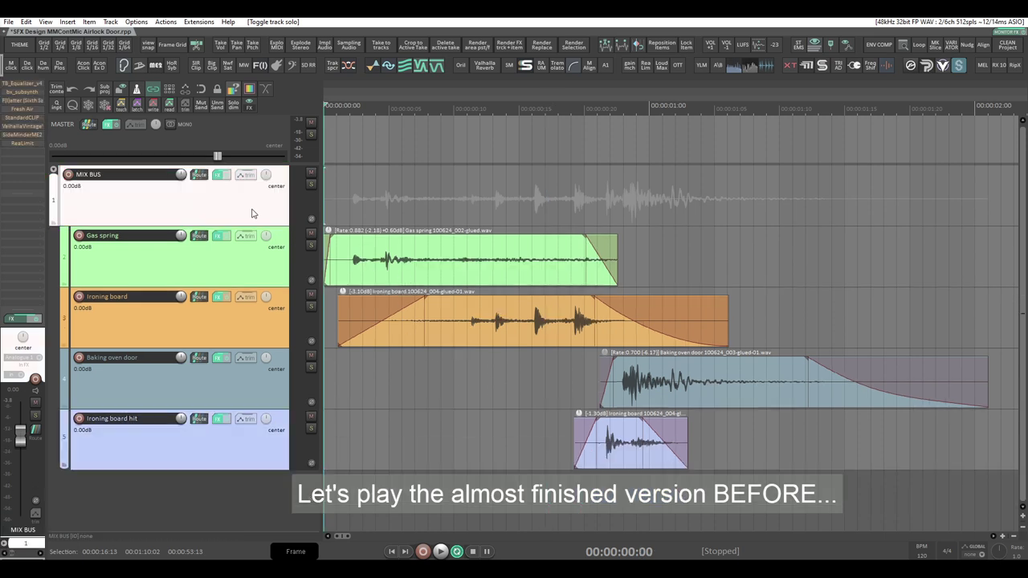
{"action": "left_click", "coordinate": [261, 274]}
{"action": "left_click", "coordinate": [244, 445], "text": "shift"}
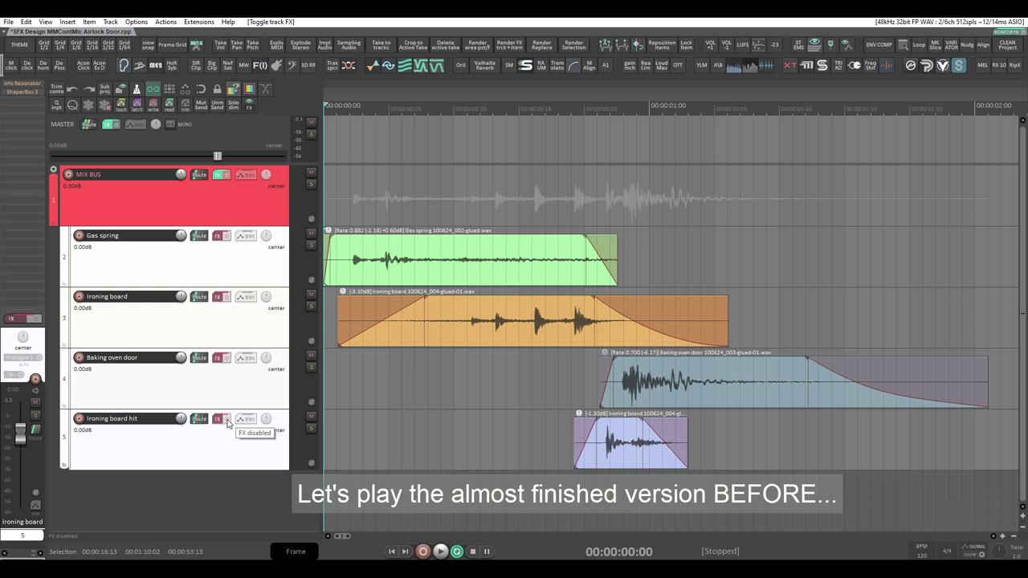
{"action": "key", "text": "space"}
{"action": "key", "text": "space"}
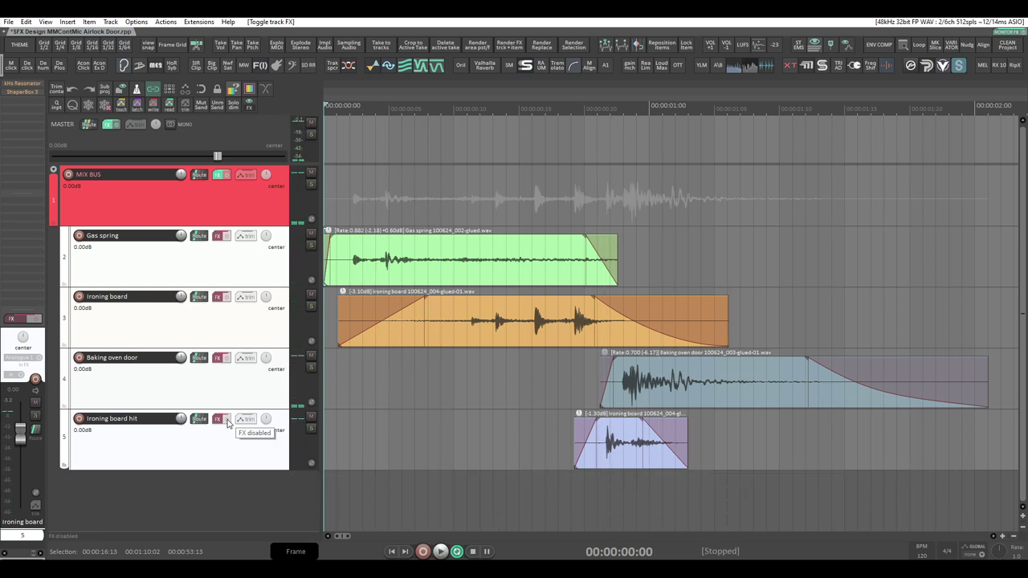
Re-enable the effects on all four source tracks and play the processed mix from the start
{"action": "left_click", "coordinate": [227, 423]}
{"action": "key", "text": "space"}
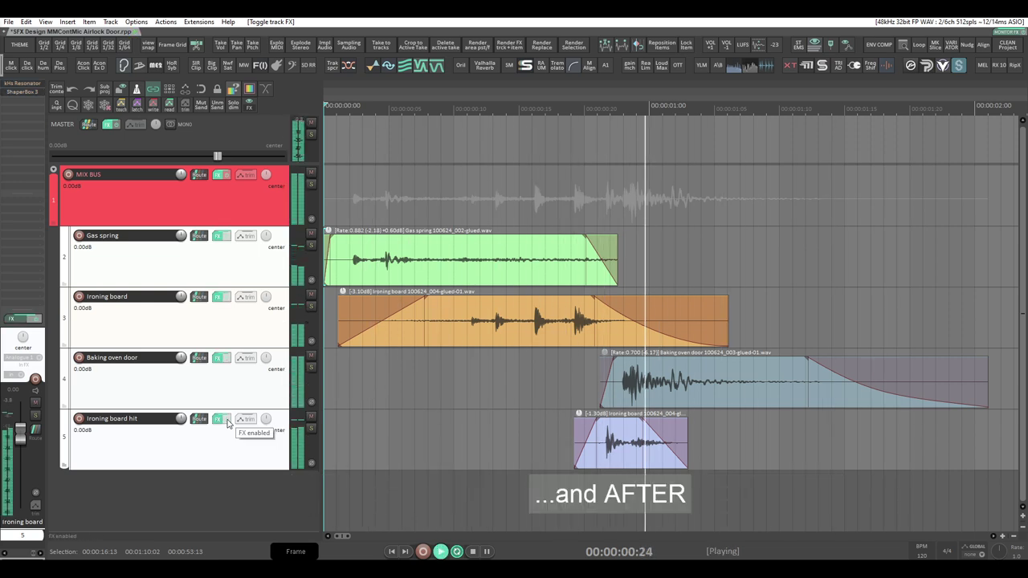
{"action": "key", "text": "space"}
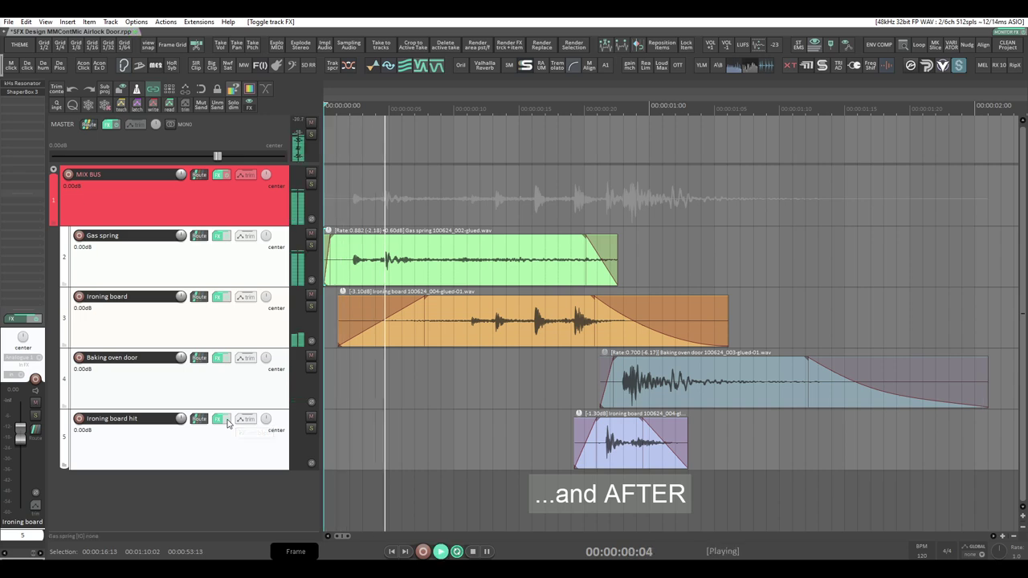
{"action": "left_click", "coordinate": [222, 267]}
{"action": "key", "text": "space"}
Open the MIX BUS effects chain and enable TB_Equalizer_v4 and bx_subsynth, auditioning the full mix
{"action": "left_click", "coordinate": [209, 195]}
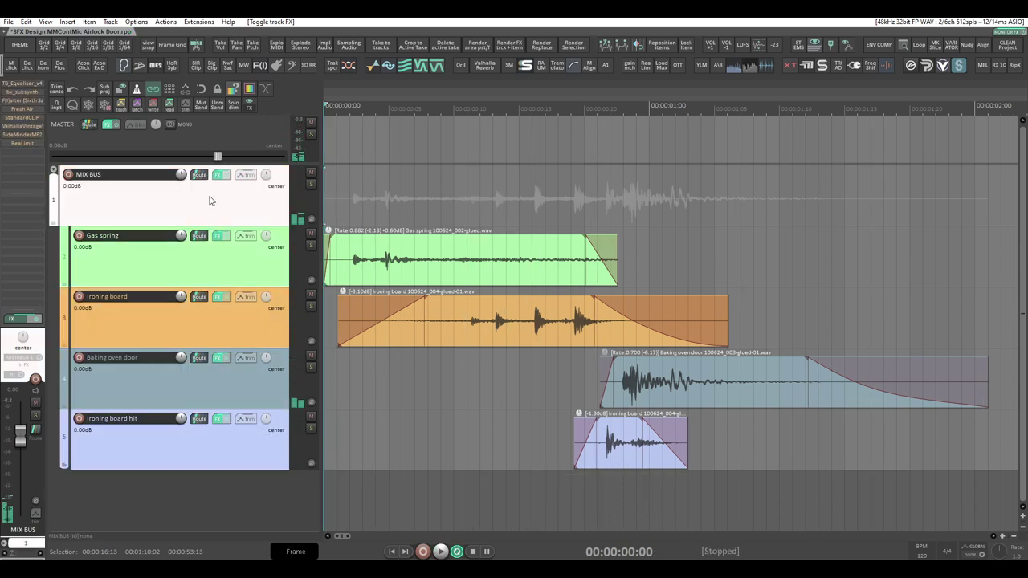
{"action": "left_click", "coordinate": [220, 174]}
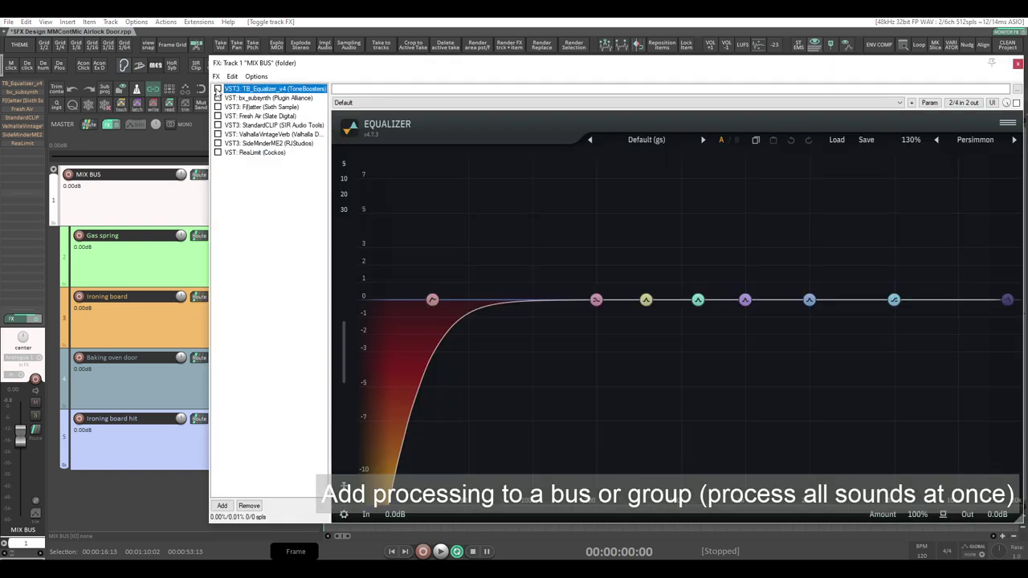
{"action": "key", "text": "space"}
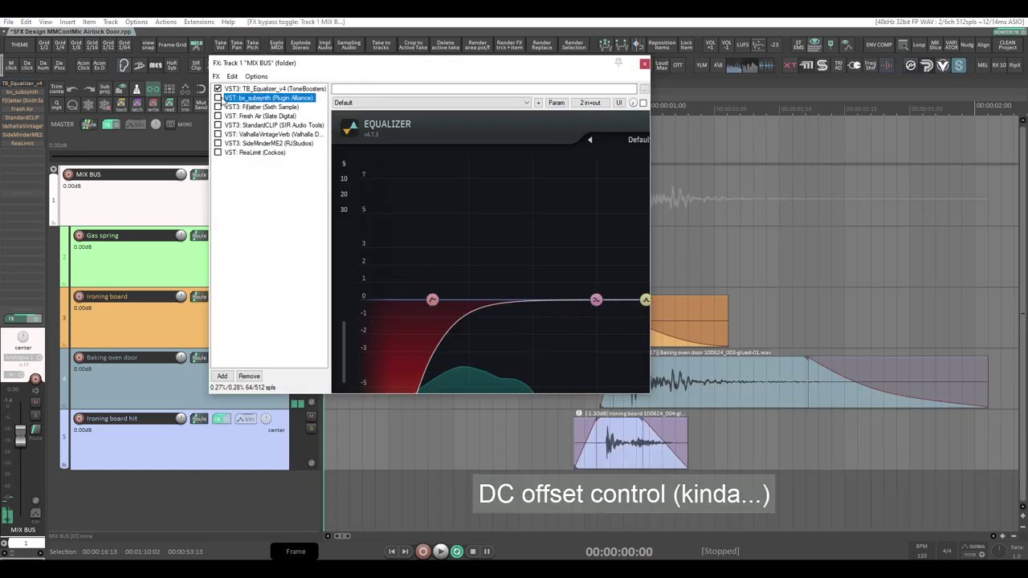
{"action": "left_click", "coordinate": [219, 98]}
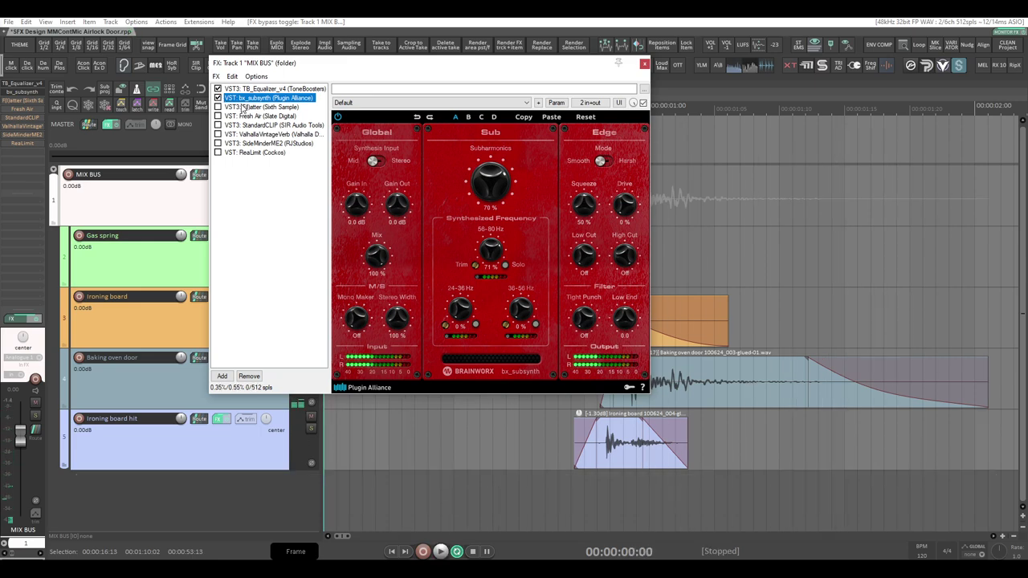
Enable F(l)atter on the MIX BUS and audition its saturation, including the soloed low band below 117 Hz
{"action": "left_click", "coordinate": [218, 108]}
{"action": "key", "text": "space"}
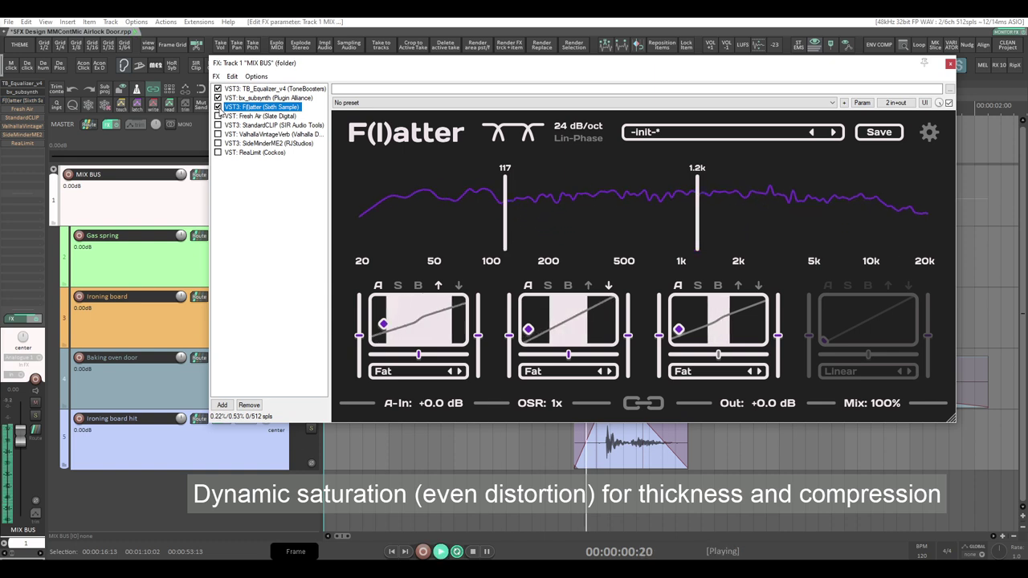
{"action": "key", "text": "space"}
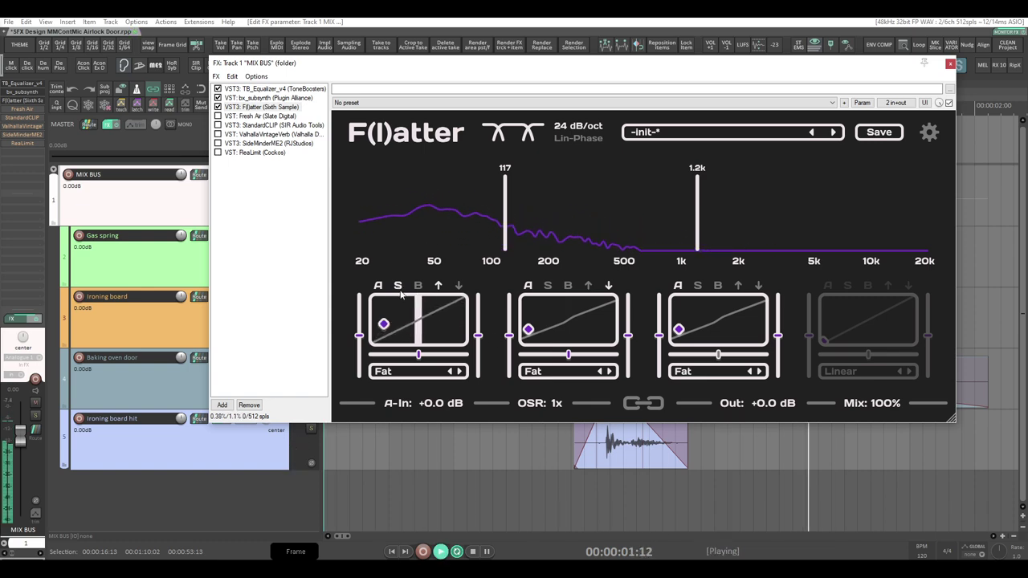
{"action": "key", "text": "space"}
Solo the F(l)atter middle band between 117 Hz and 1.2 kHz, audition it and take it out of solo
{"action": "left_click", "coordinate": [547, 286]}
{"action": "key", "text": "space"}
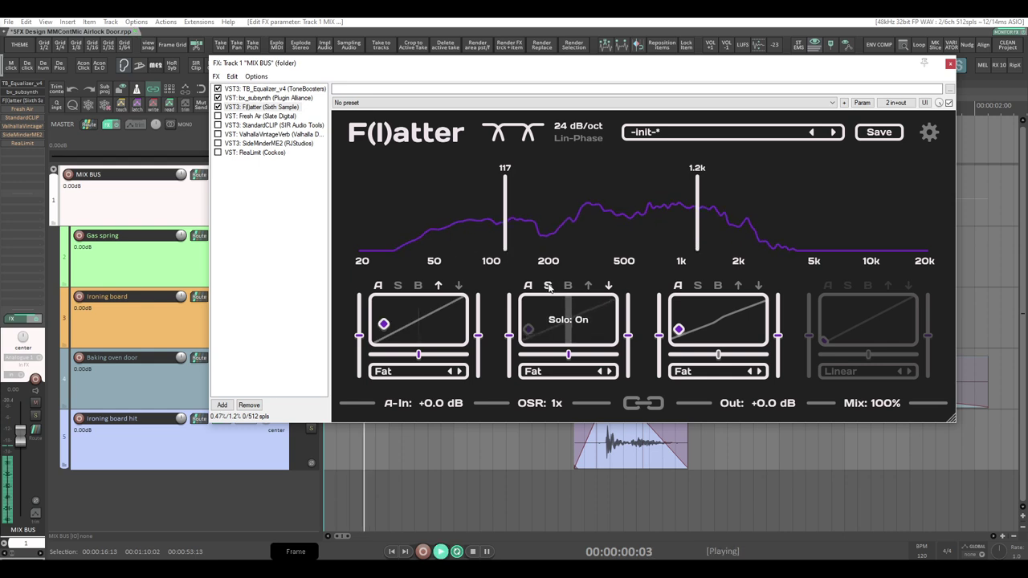
{"action": "key", "text": "space"}
{"action": "left_click", "coordinate": [547, 286]}
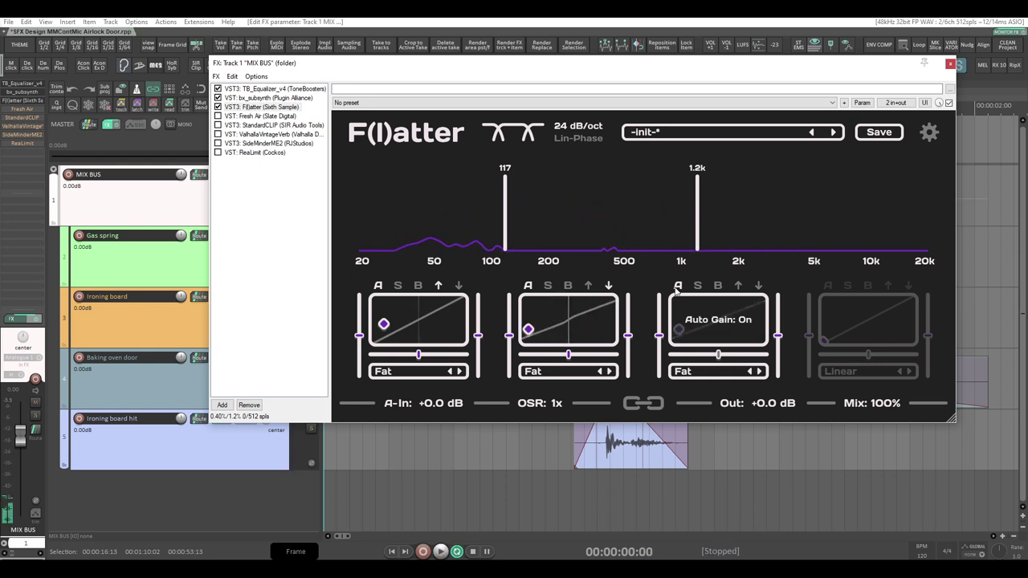
Solo and audition the F(l)atter high band above 1.2 kHz, and replay the mix with all bands unsoloed
{"action": "left_click", "coordinate": [698, 286]}
{"action": "key", "text": "space"}
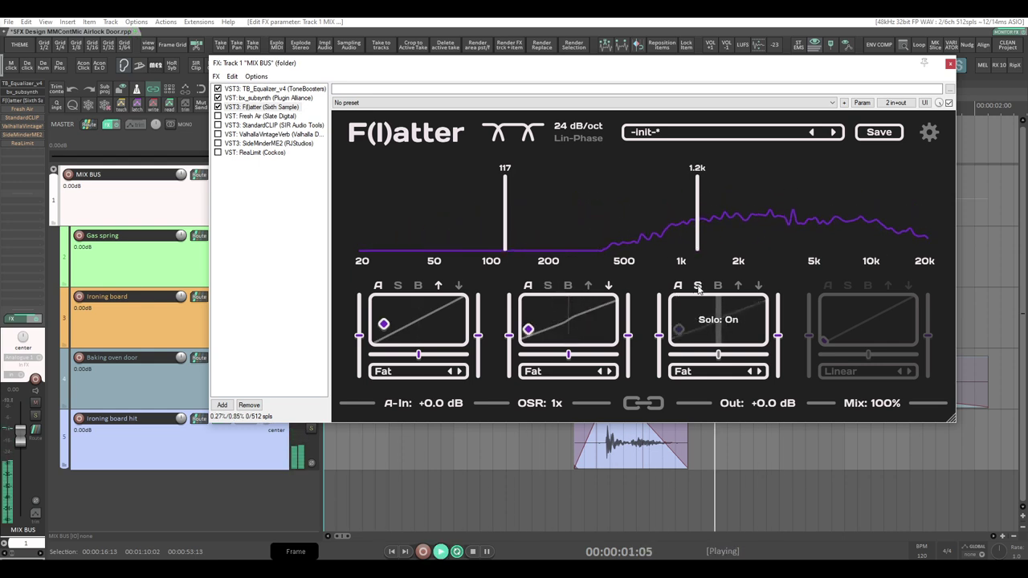
{"action": "key", "text": "space"}
{"action": "left_click", "coordinate": [698, 286]}
{"action": "key", "text": "space"}
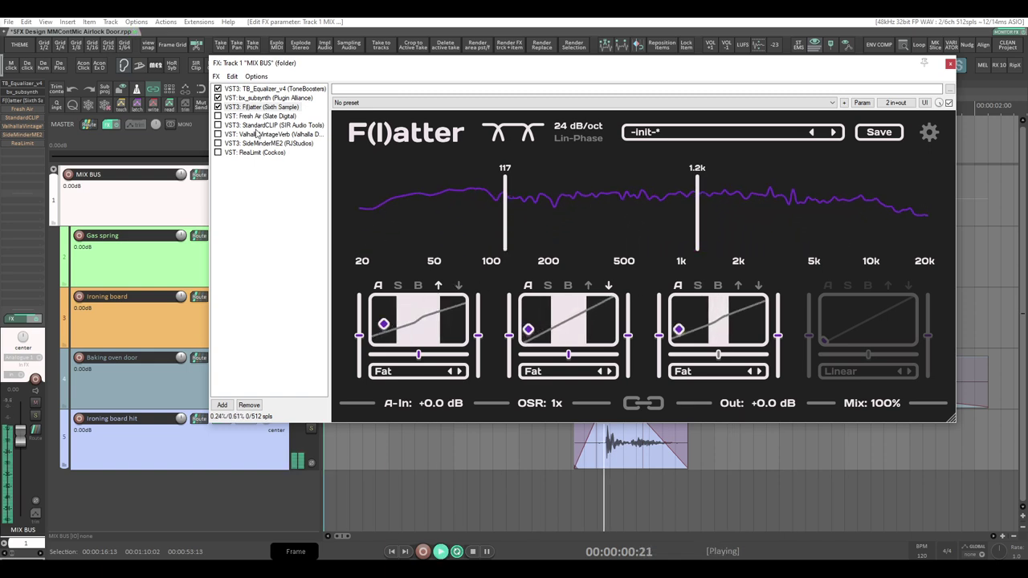
{"action": "key", "text": "space"}
Enable the Fresh Air enhancer and the StandardCLIP clipper on the MIX BUS, auditioning the mix with each one
{"action": "left_click", "coordinate": [249, 117]}
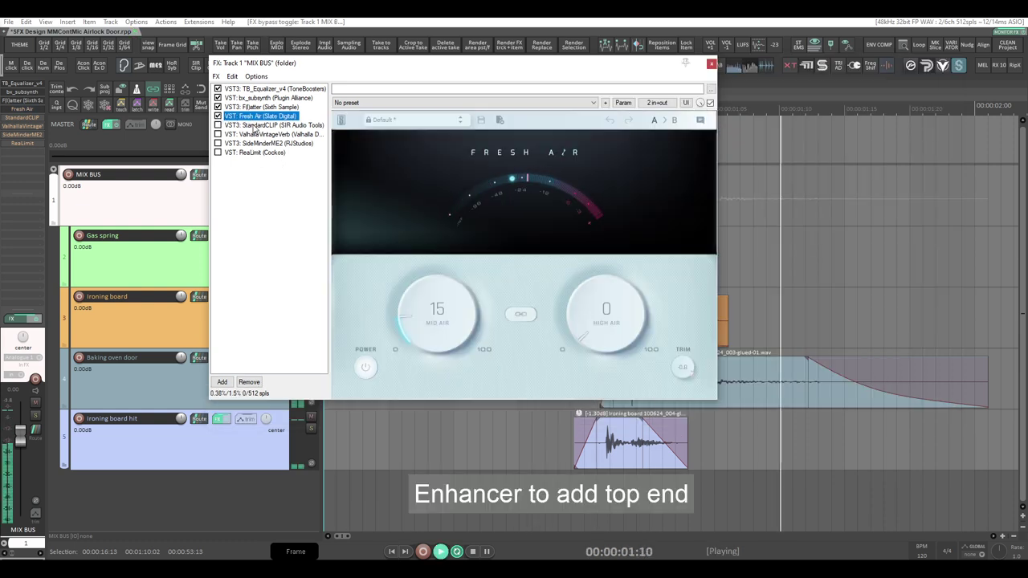
{"action": "key", "text": "space"}
{"action": "left_click", "coordinate": [254, 126]}
{"action": "left_click", "coordinate": [218, 125]}
{"action": "key", "text": "space"}
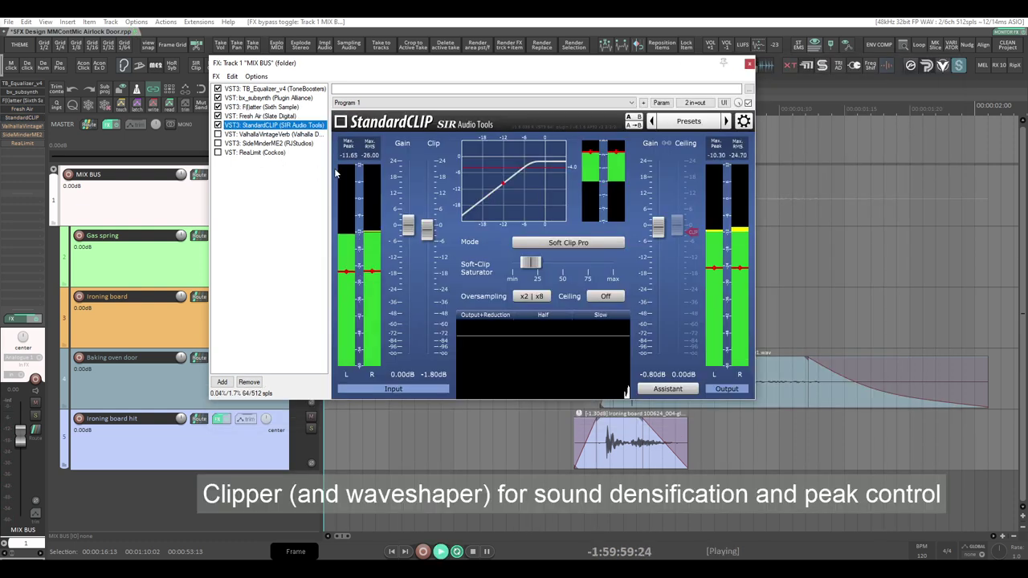
{"action": "key", "text": "space"}
Enable ValhallaVintageVerb on the MIX BUS and set its reverb mix to 19.6 % during playback
{"action": "left_click", "coordinate": [246, 135]}
{"action": "left_click", "coordinate": [217, 134]}
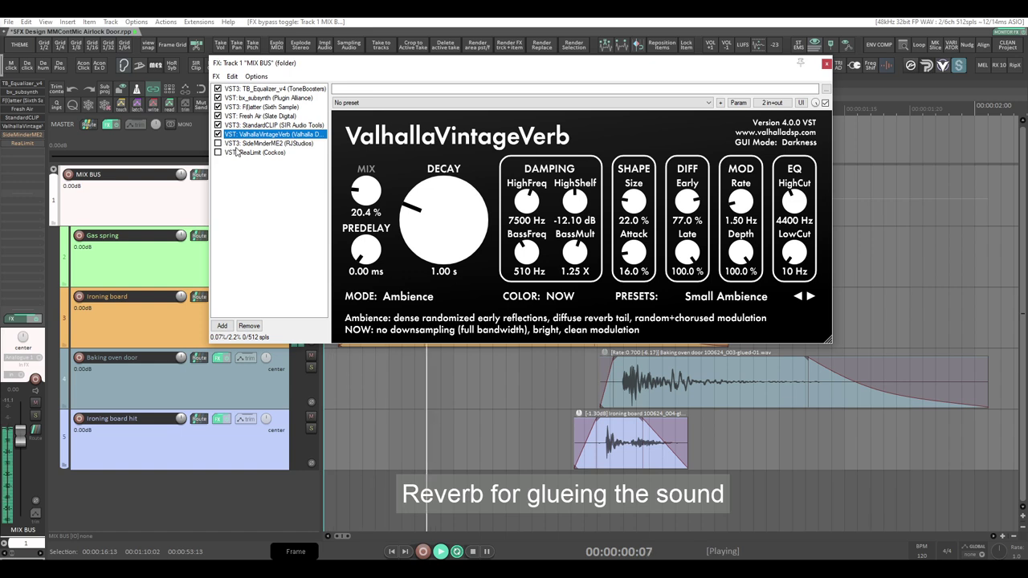
{"action": "left_click", "coordinate": [364, 202]}
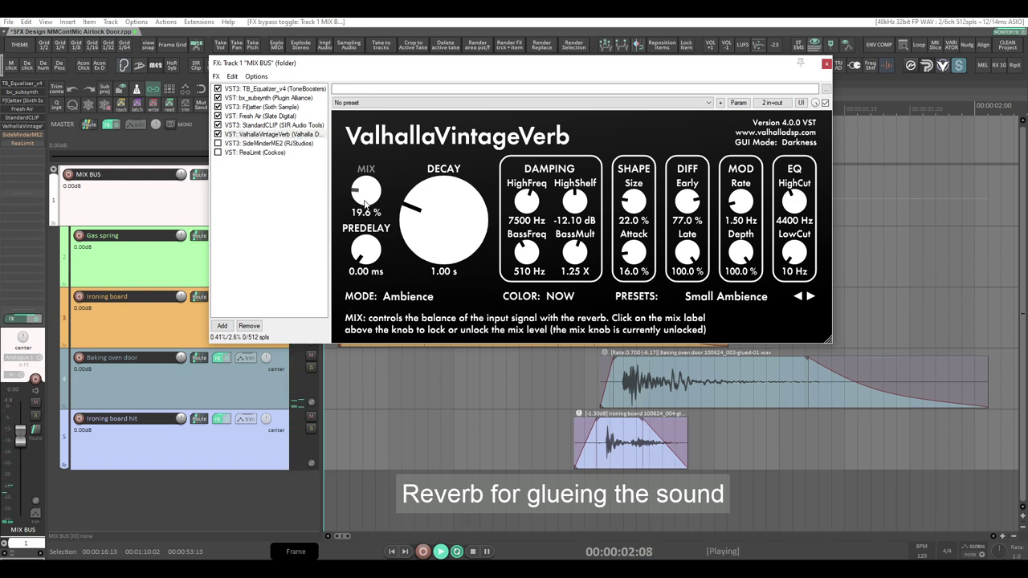
Compare the ValhallaVintageVerb mix at 100 % and 0 % during playback, and settle on 17.6 %
{"action": "key", "text": "space"}
{"action": "left_click_drag", "start_coordinate": [363, 198], "coordinate": [373, 84]}
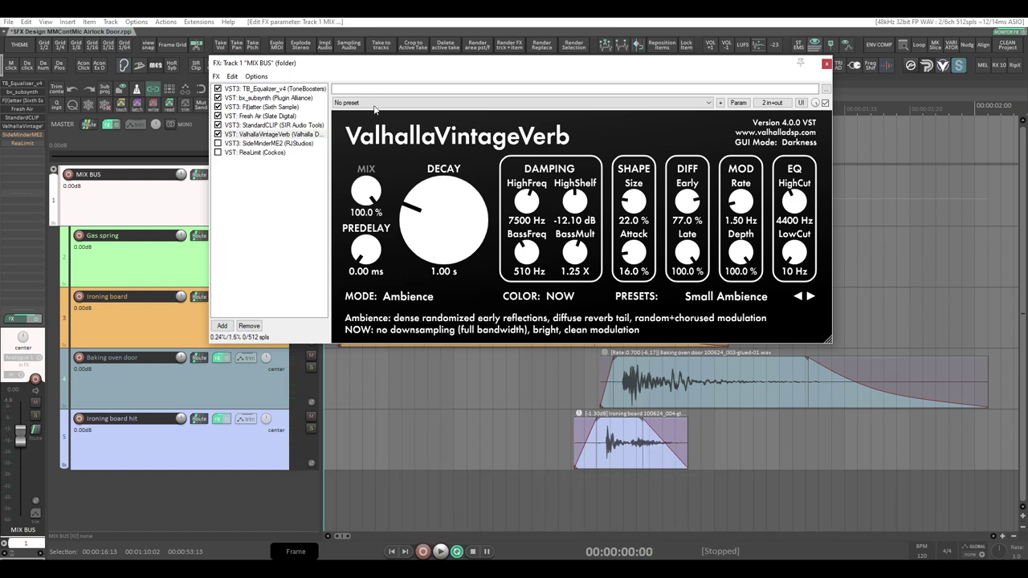
{"action": "key", "text": "space"}
{"action": "left_click_drag", "start_coordinate": [368, 189], "coordinate": [374, 310]}
{"action": "key", "text": "space"}
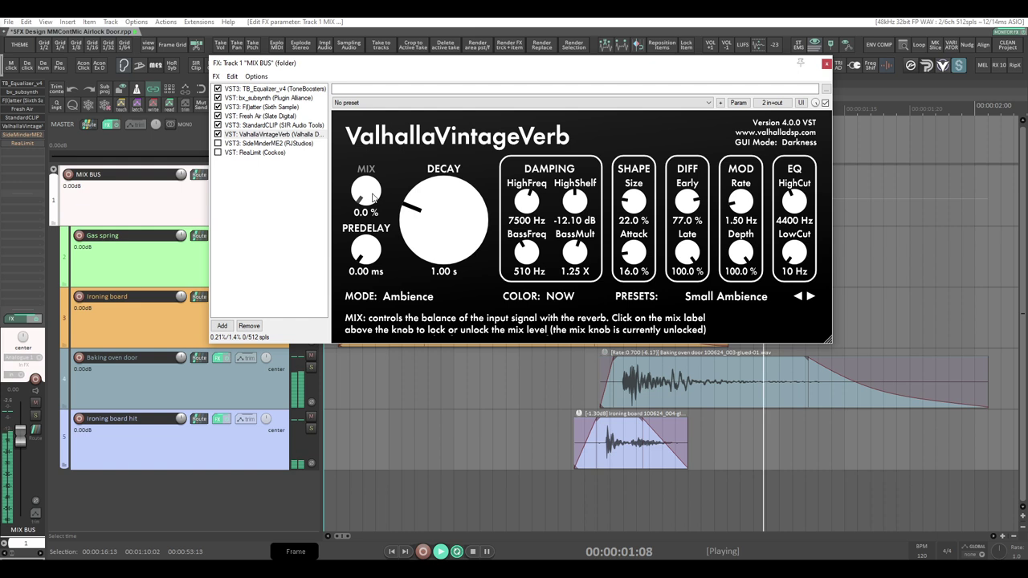
{"action": "left_click_drag", "start_coordinate": [367, 183], "coordinate": [365, 178]}
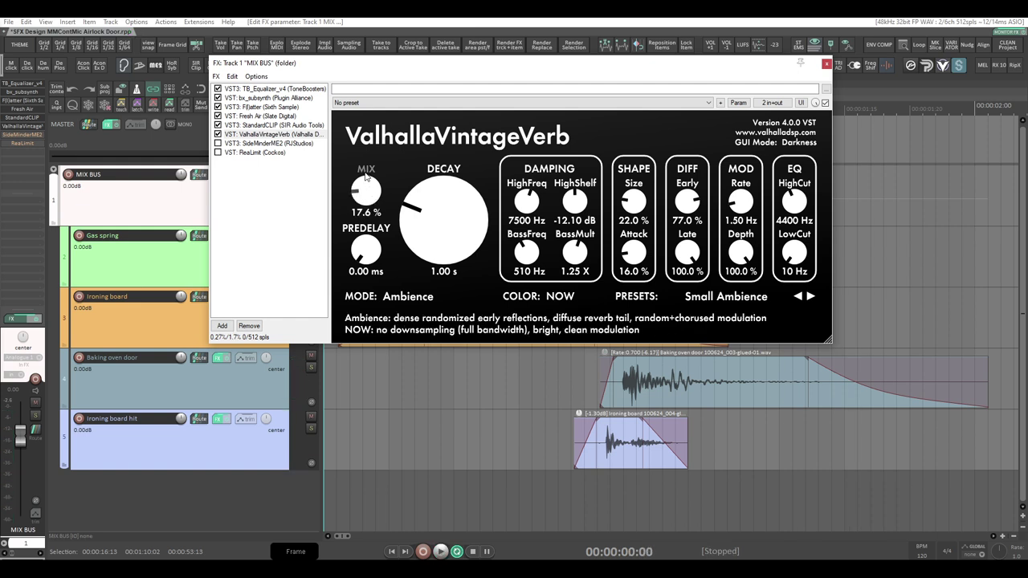
{"action": "key", "text": "space"}
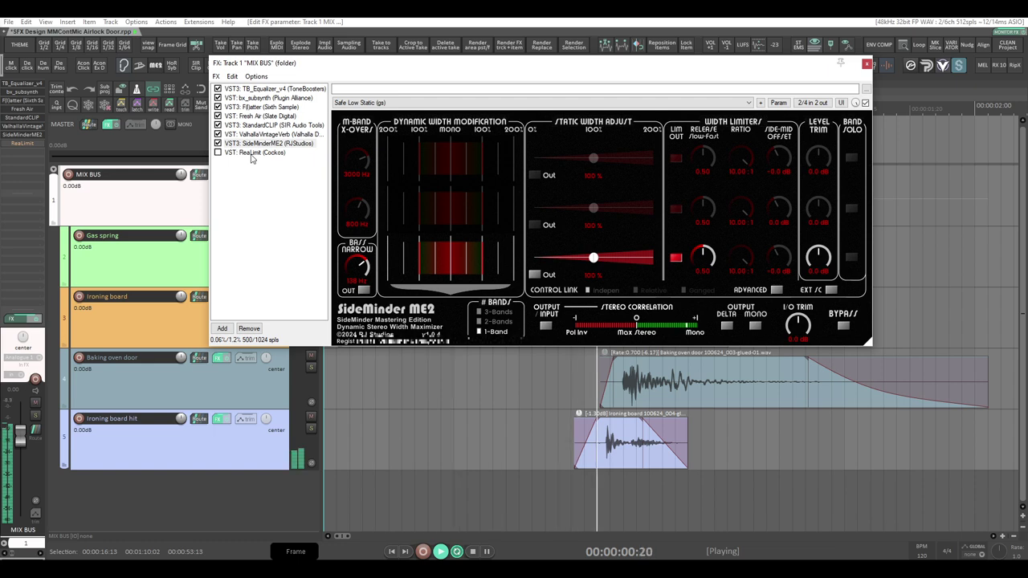
Enable the ReaLimit limiter on the MIX BUS, audition the mix through it and close the effects chain
{"action": "left_click", "coordinate": [218, 153]}
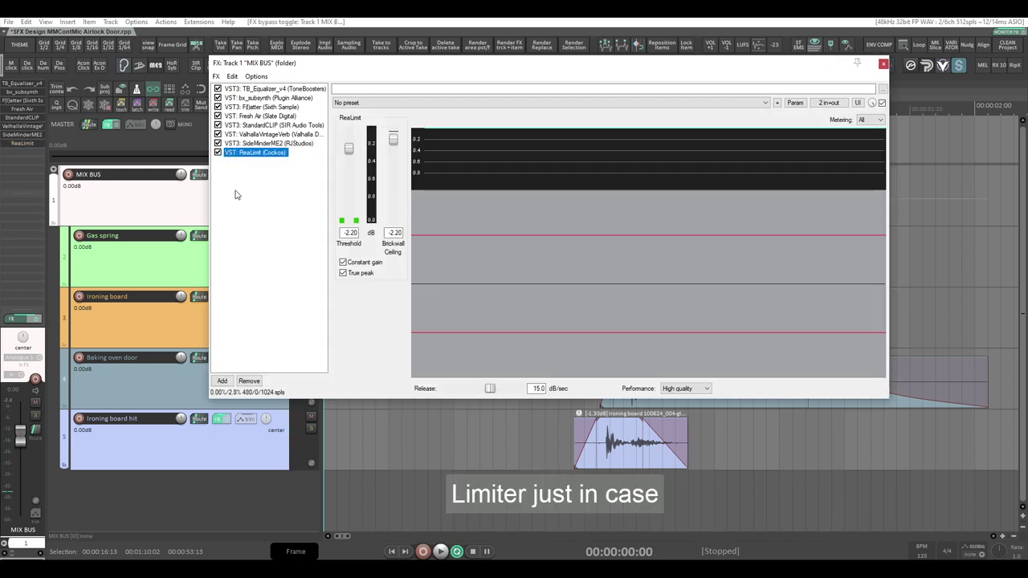
{"action": "key", "text": "space"}
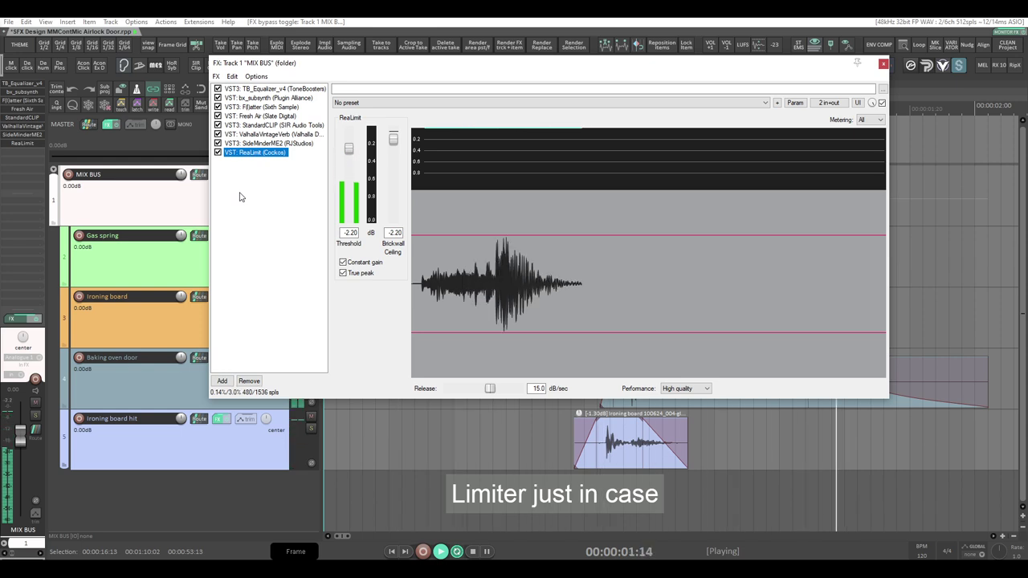
{"action": "key", "text": "space"}
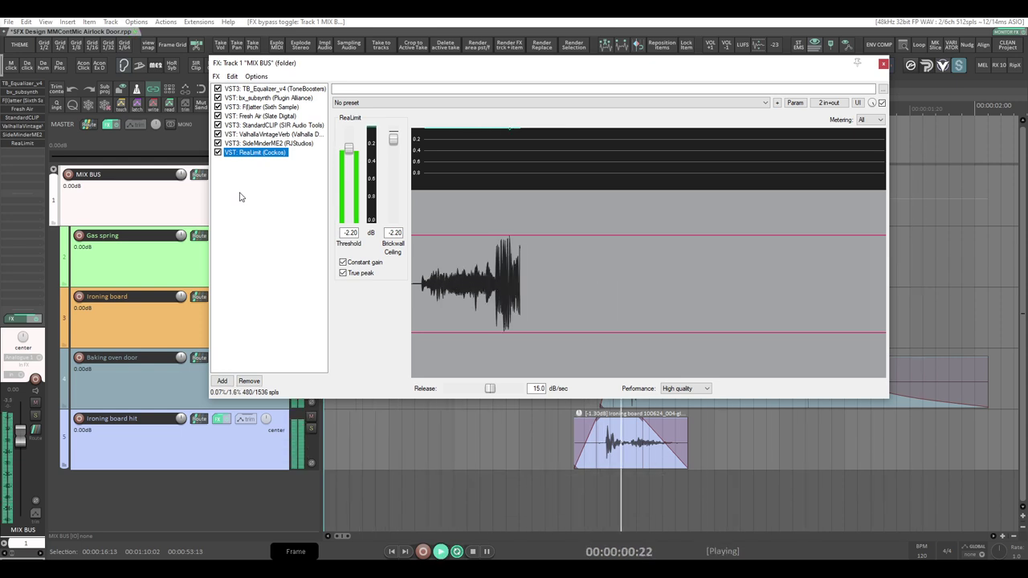
{"action": "key", "text": "space"}
{"action": "key", "text": "Escape"}
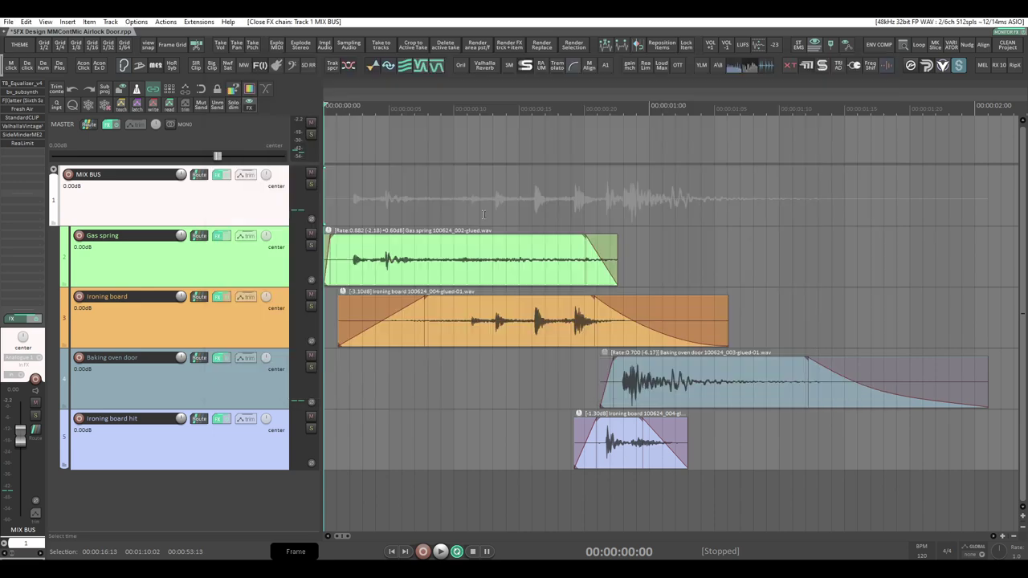
Play the final sound with the effects of all five tracks bypassed, and replay it with them re-enabled
{"action": "left_click", "coordinate": [235, 402], "text": "shift"}
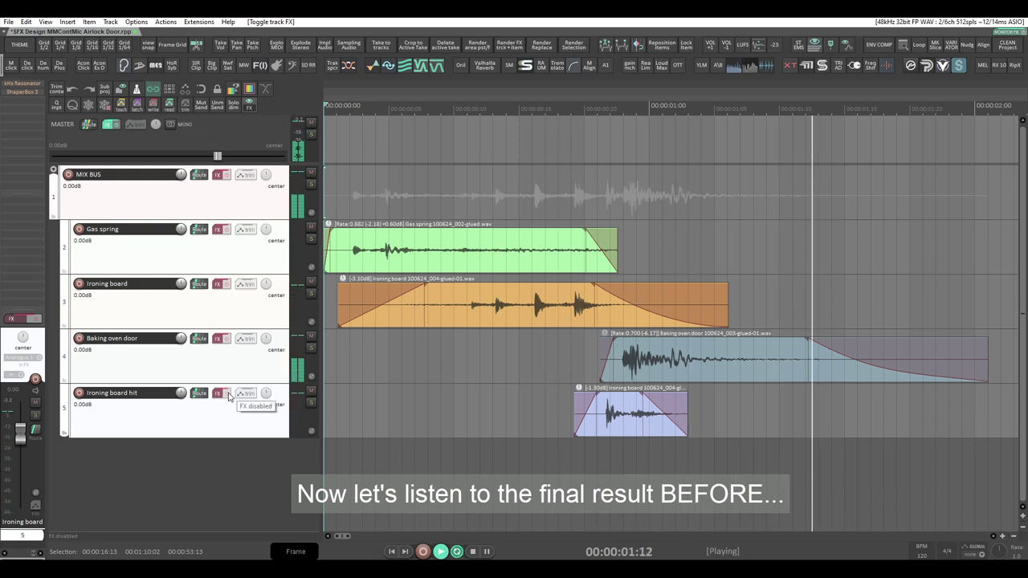
{"action": "left_click", "coordinate": [227, 394]}
{"action": "key", "text": "space"}
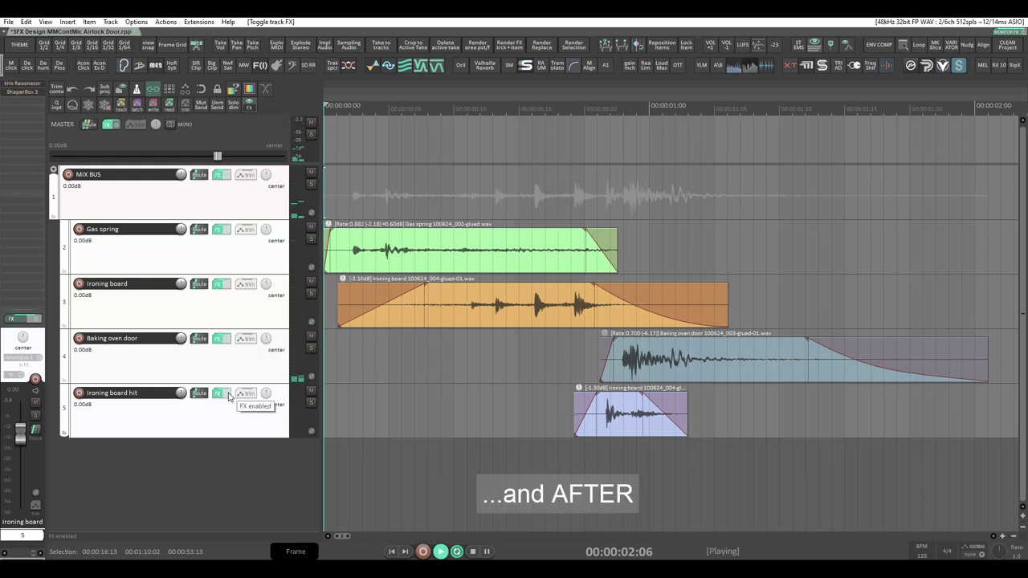
{"action": "key", "text": "space"}
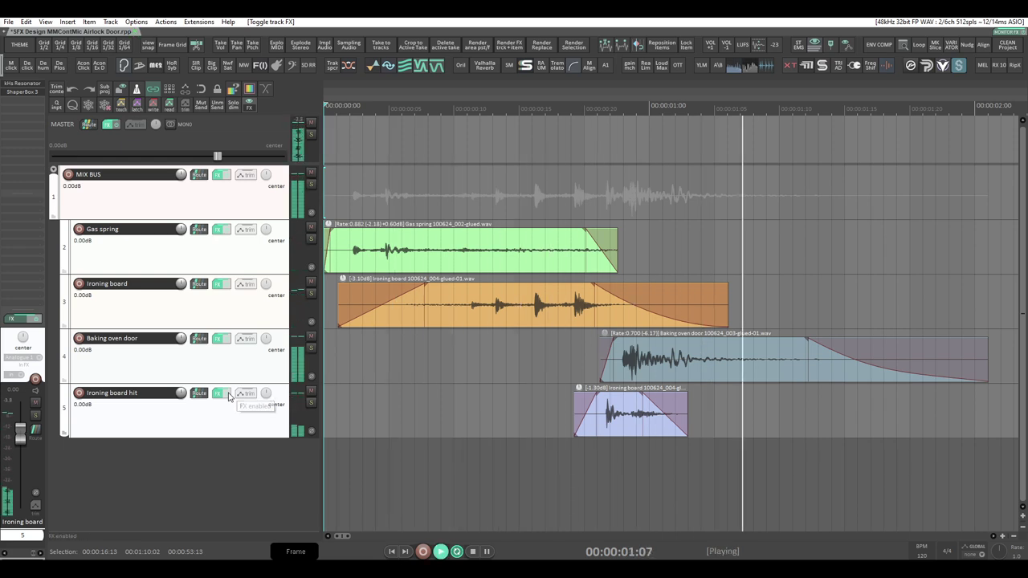